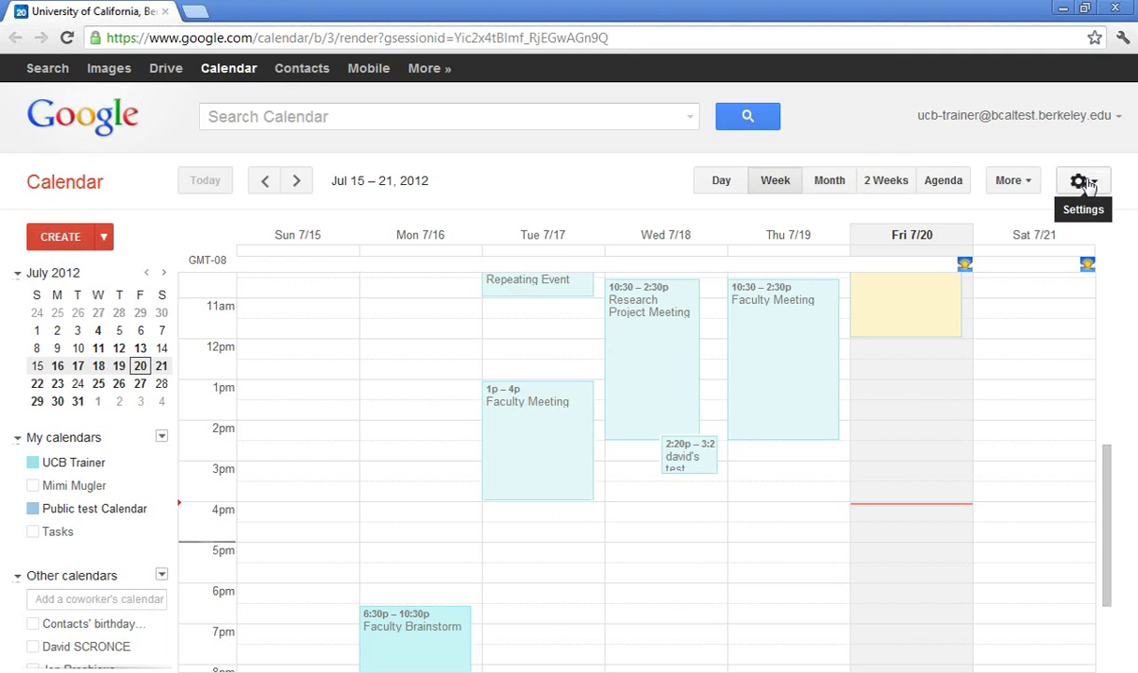
# Open Calendar Settings and scroll the General tab down to the show declined events option
pyautogui.click(1084, 182)
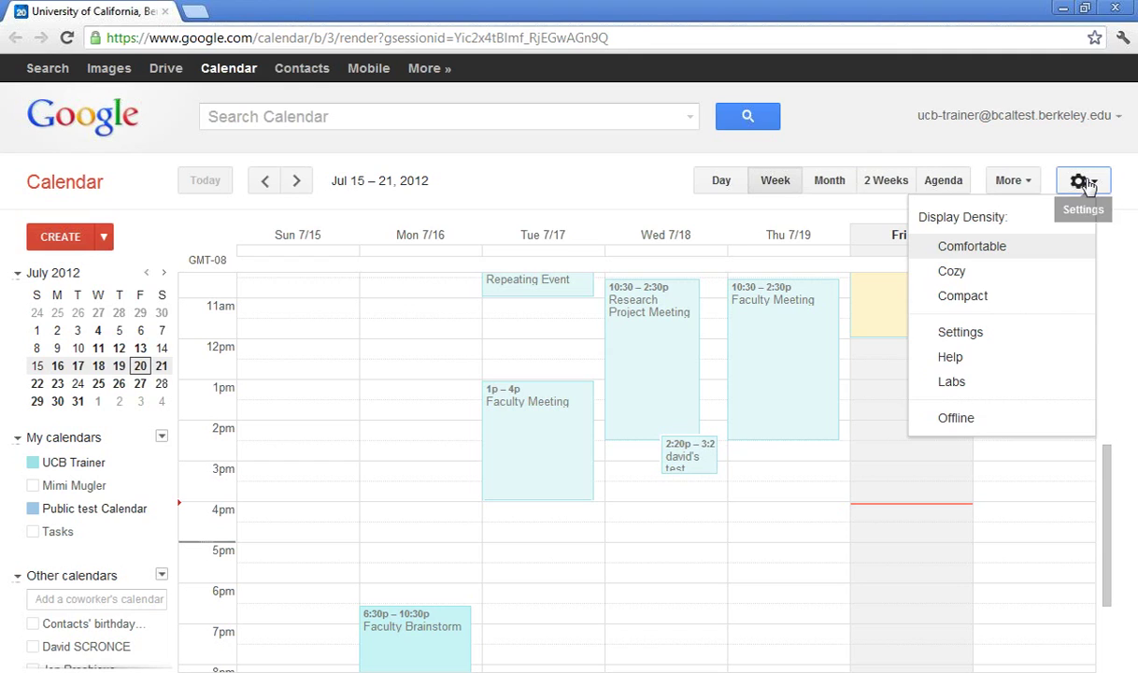
pyautogui.click(985, 336)
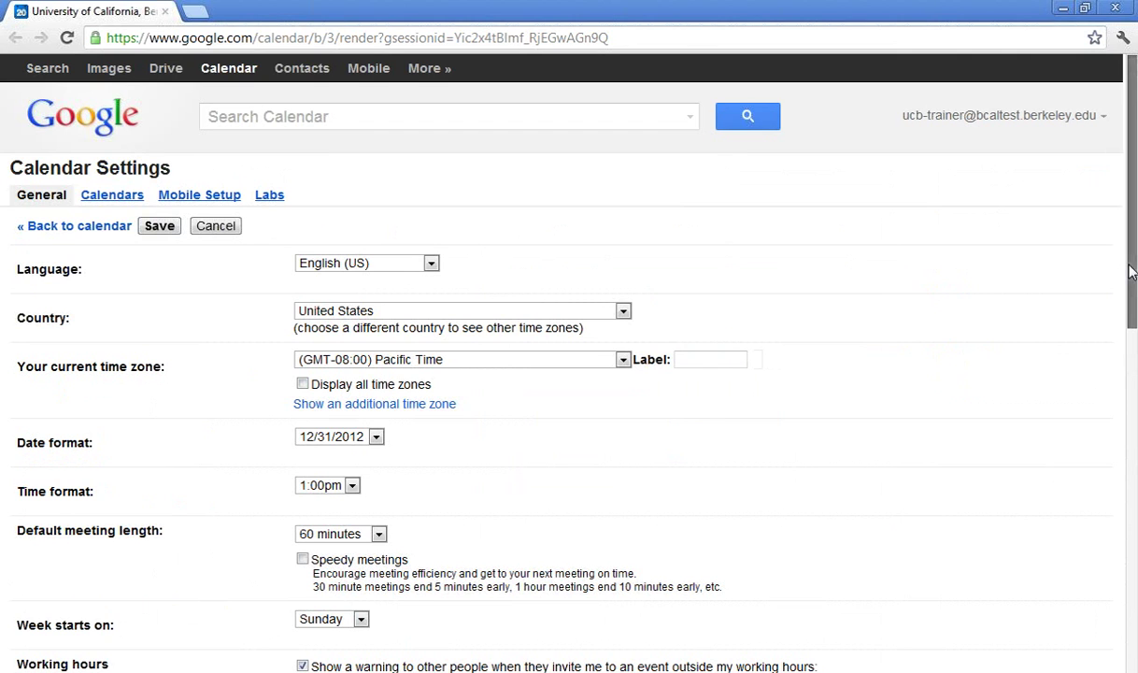
pyautogui.moveTo(1131, 271); pyautogui.dragTo(1134, 631)
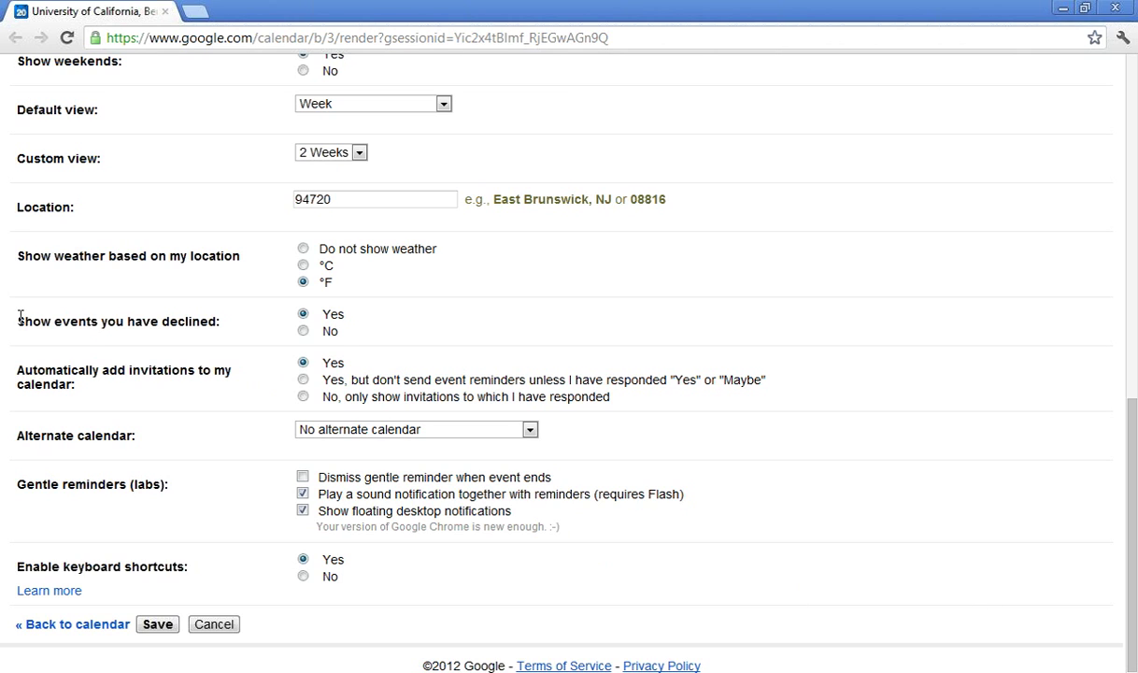
pyautogui.moveTo(17, 316); pyautogui.dragTo(231, 315)
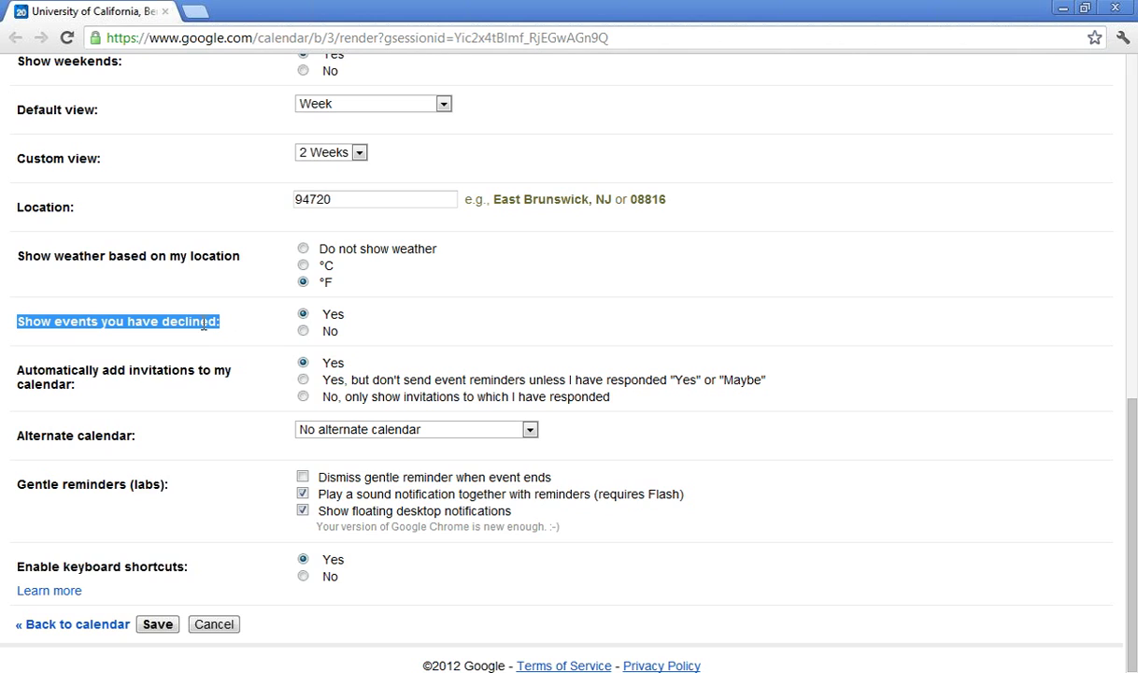
pyautogui.moveTo(13, 373); pyautogui.dragTo(98, 392)
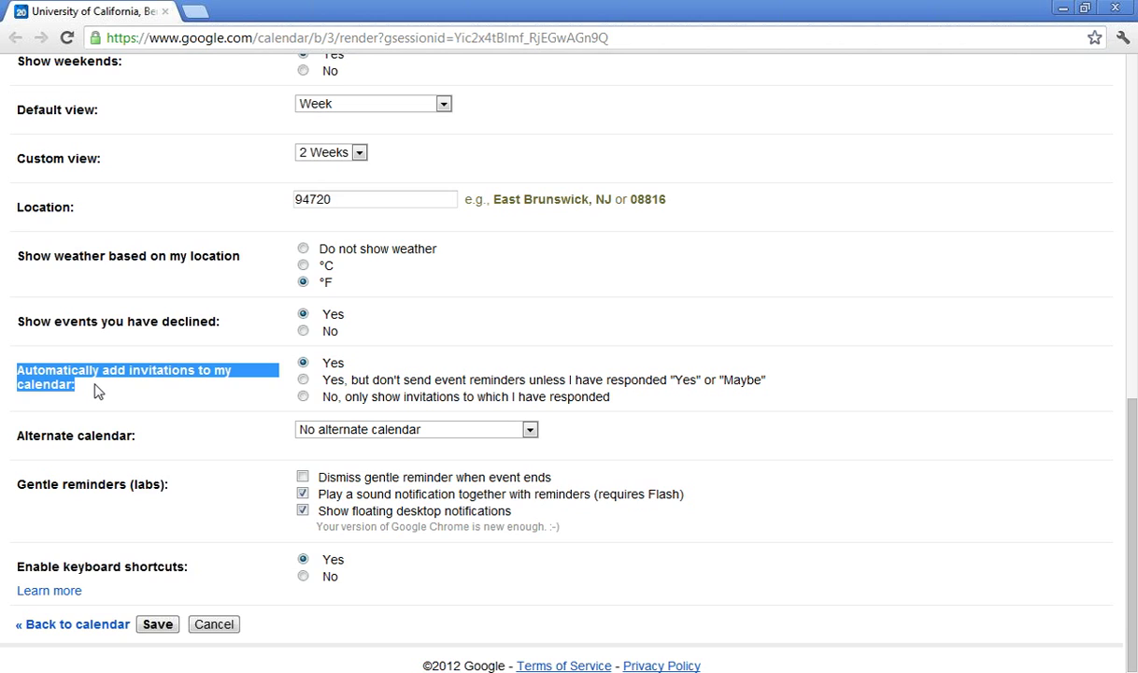
pyautogui.click(214, 624)
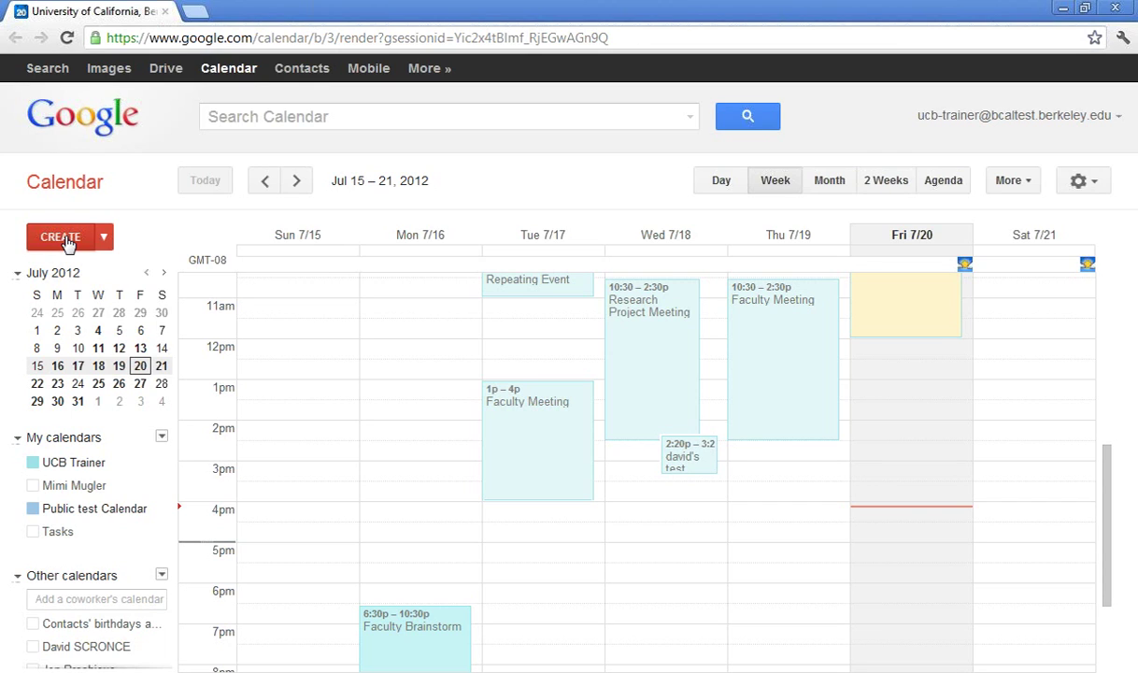
# Start a new Untitled event for 7/20/2012, 4:30pm–5:30pm
pyautogui.click(63, 239)
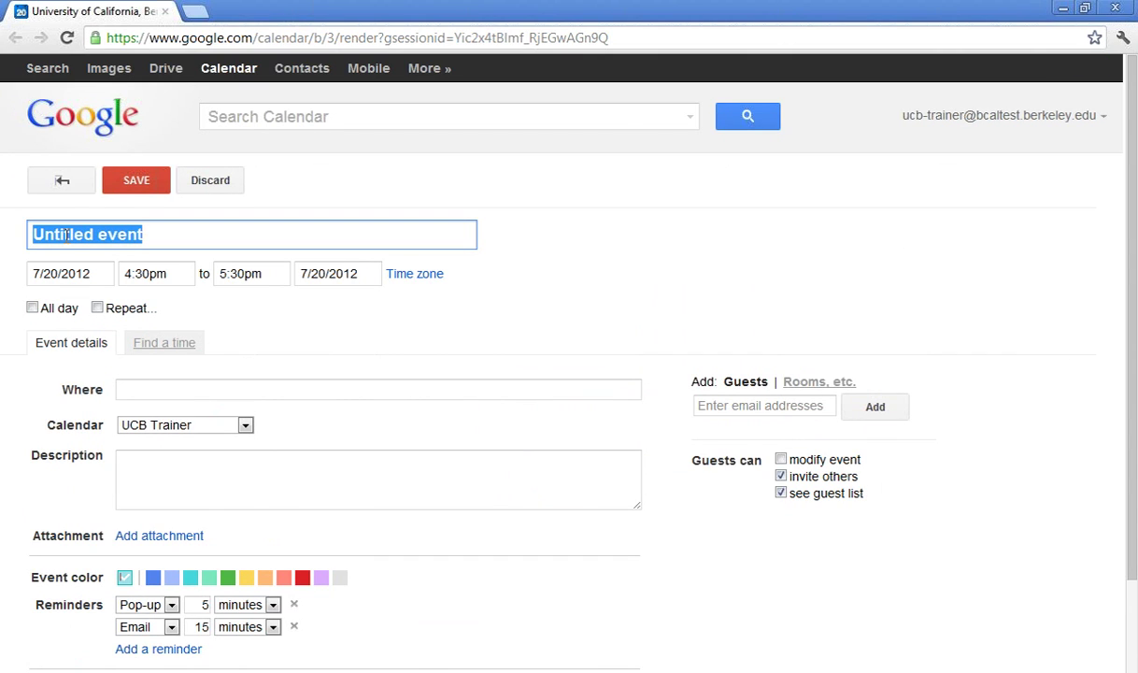
# Title the new event 'Dept Meeting' and set its date to 7/23/2012
pyautogui.write('De')
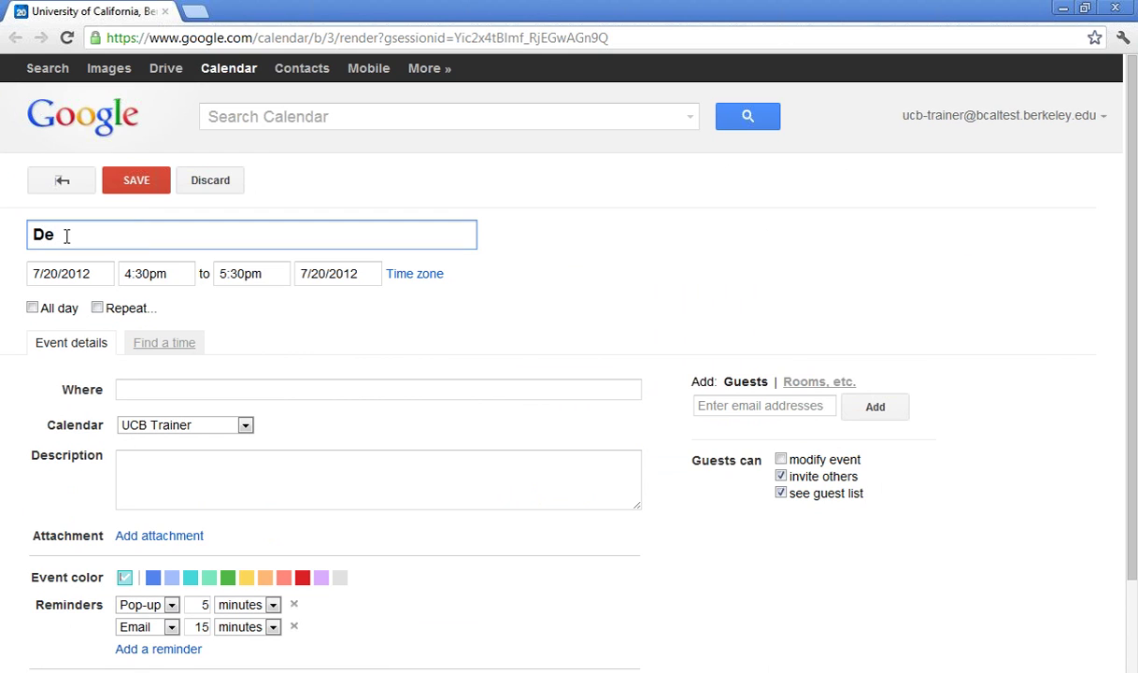
pyautogui.write('pt Meeting')
pyautogui.click(93, 276)
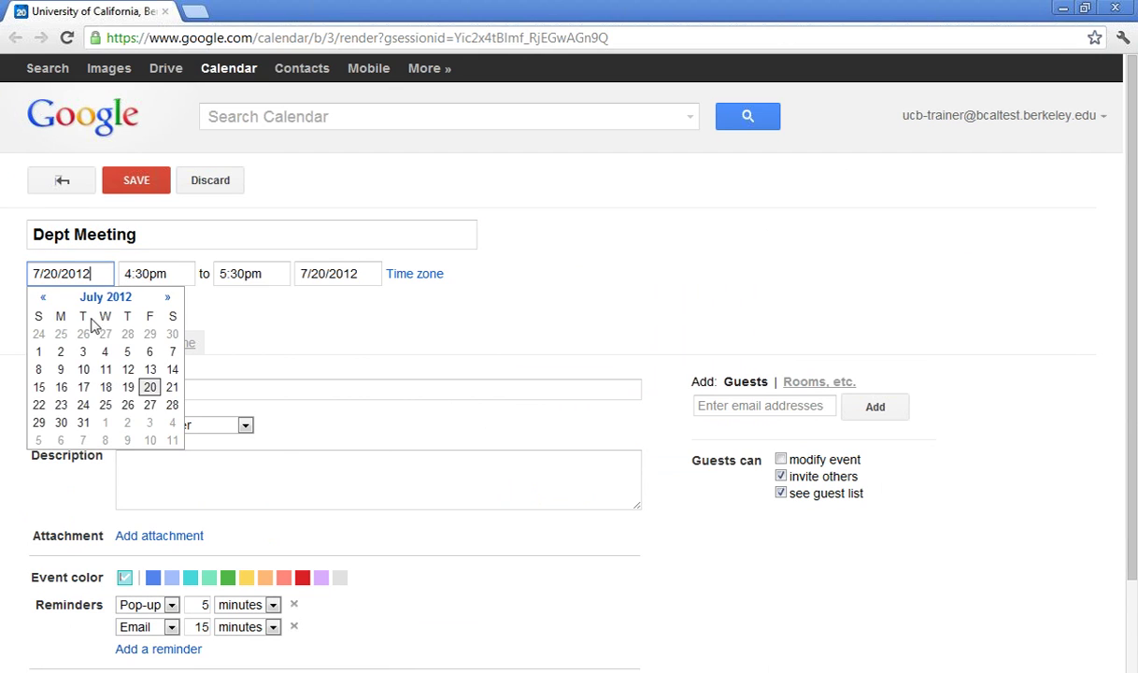
pyautogui.click(61, 404)
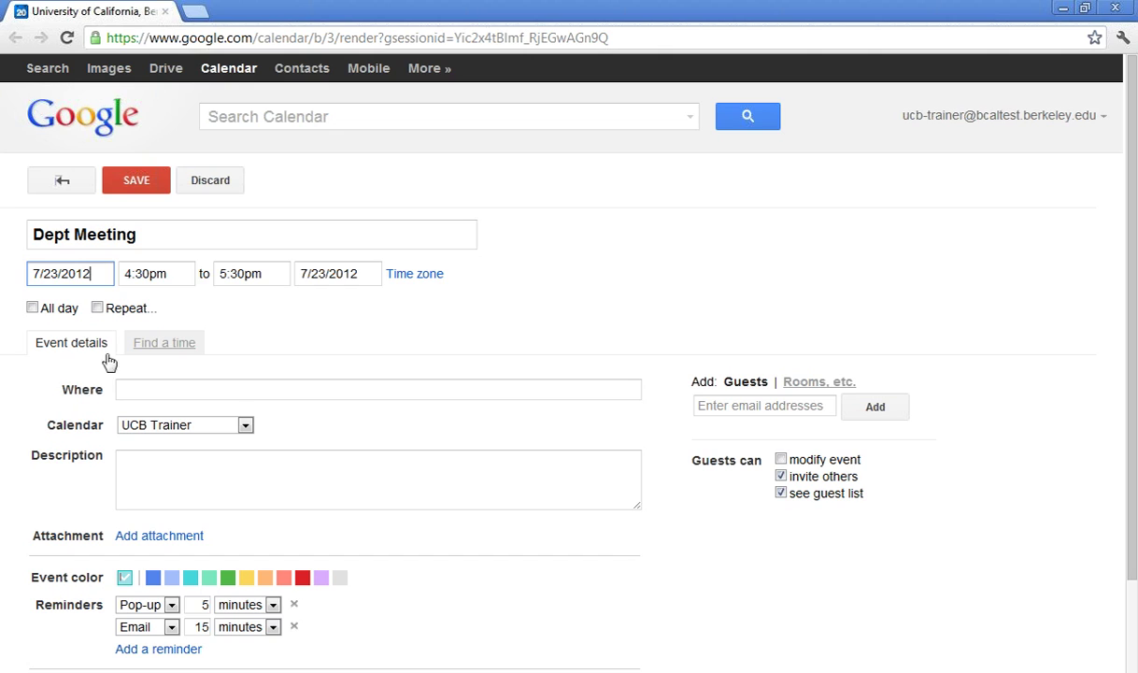
# Set the start time to 4:15pm and enter 535 as the end time
pyautogui.click(171, 272)
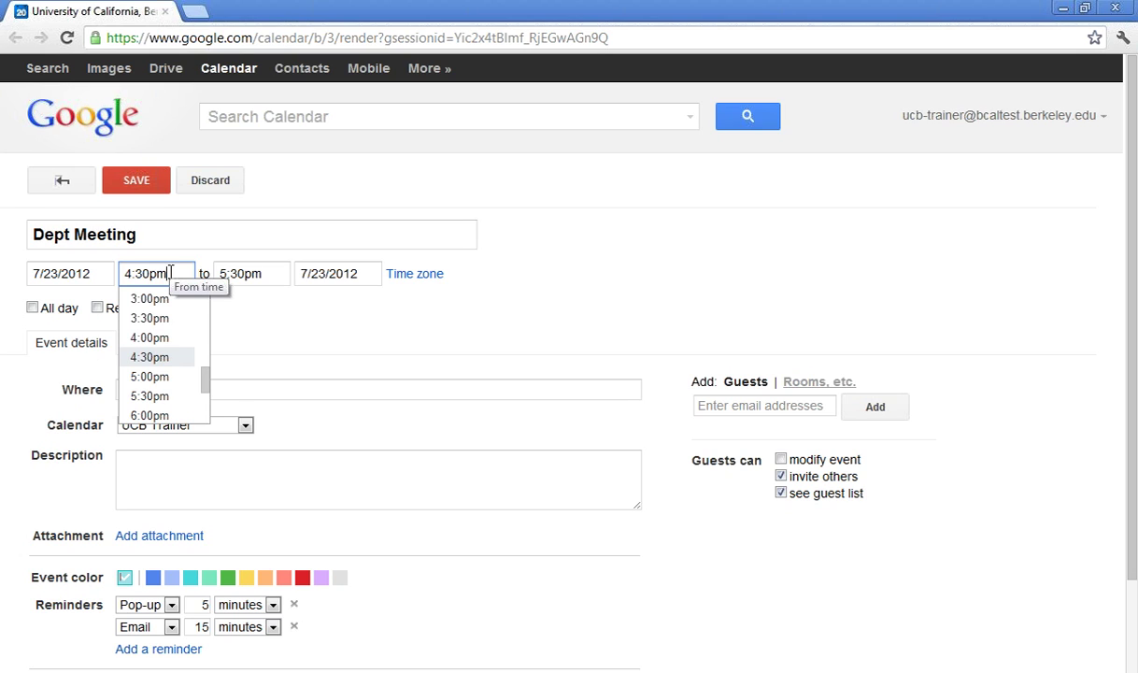
pyautogui.press('BackSpace')
pyautogui.press('BackSpace')
pyautogui.press('BackSpace')
pyautogui.press('BackSpace')
pyautogui.press('BackSpace')
pyautogui.press('BackSpace')
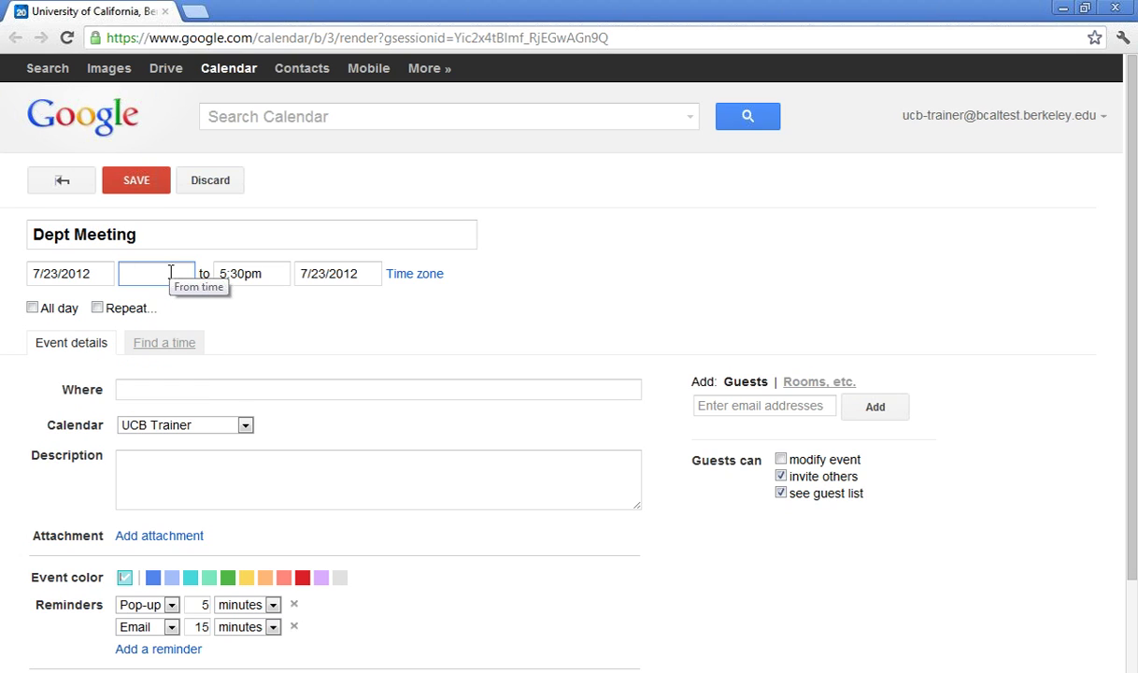
pyautogui.write('415')
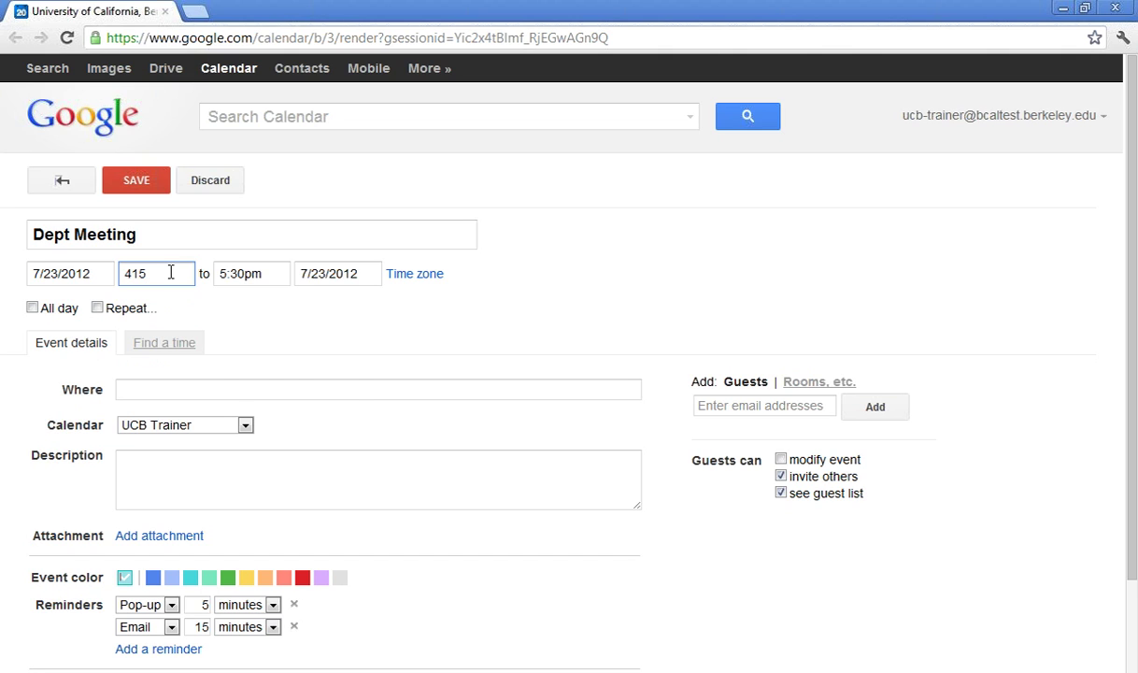
pyautogui.press('Tab')
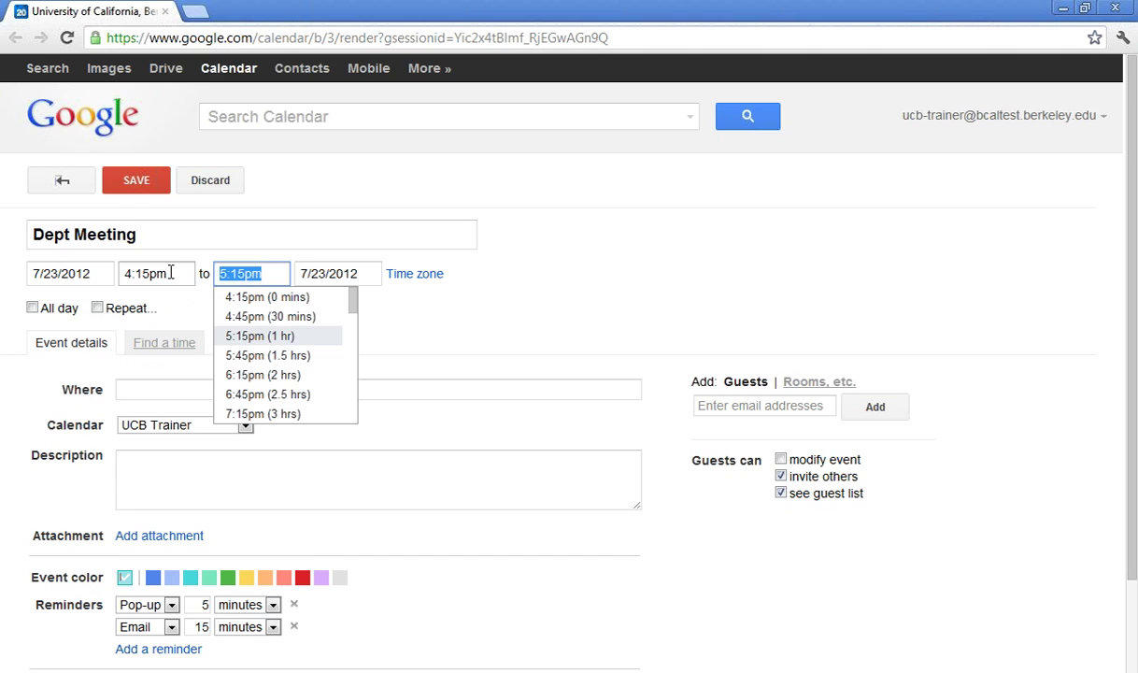
pyautogui.write('535')
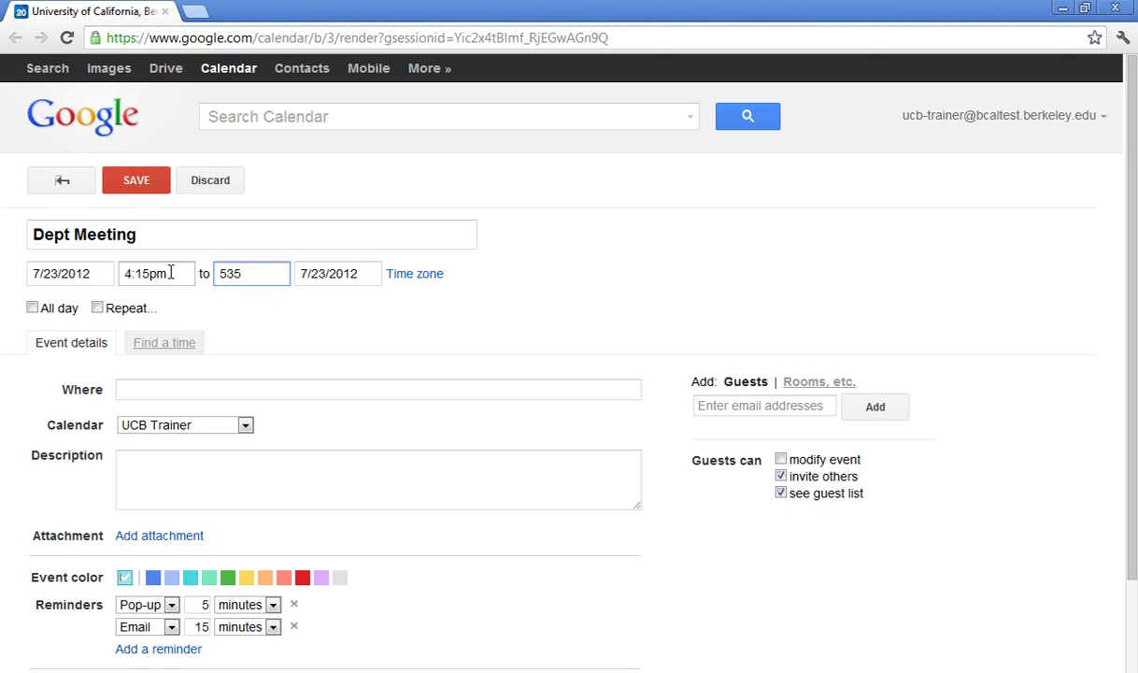
# Try a monthly day-of-the-week repeat, then cancel so the meeting stays non-repeating
pyautogui.click(98, 309)
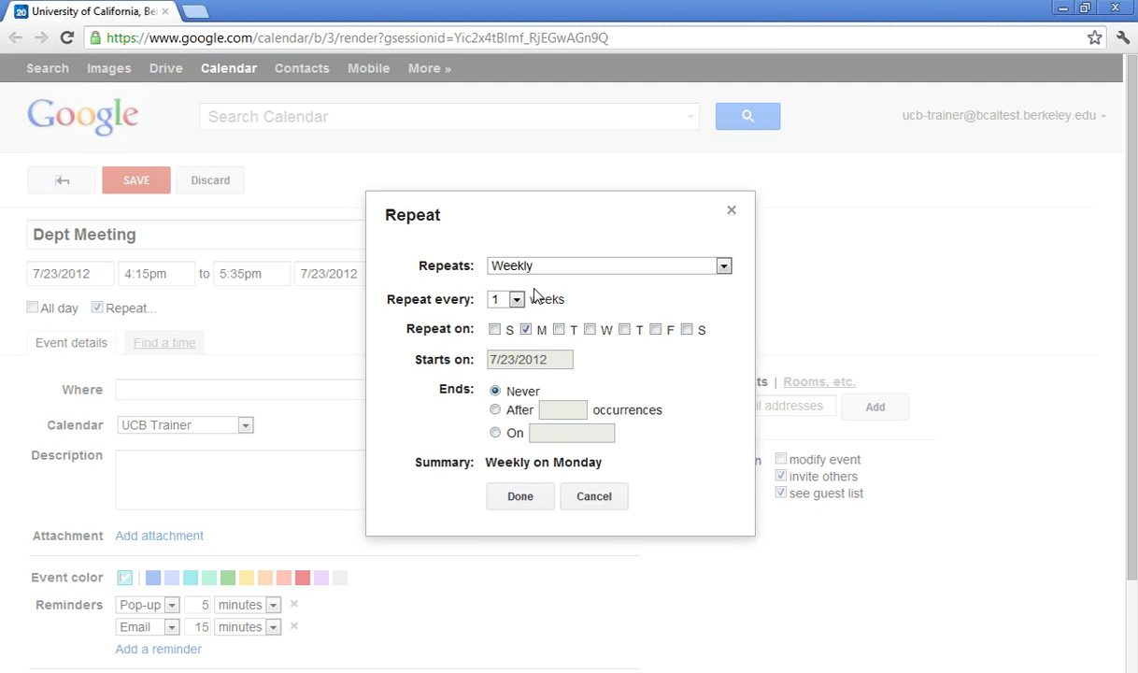
pyautogui.click(723, 268)
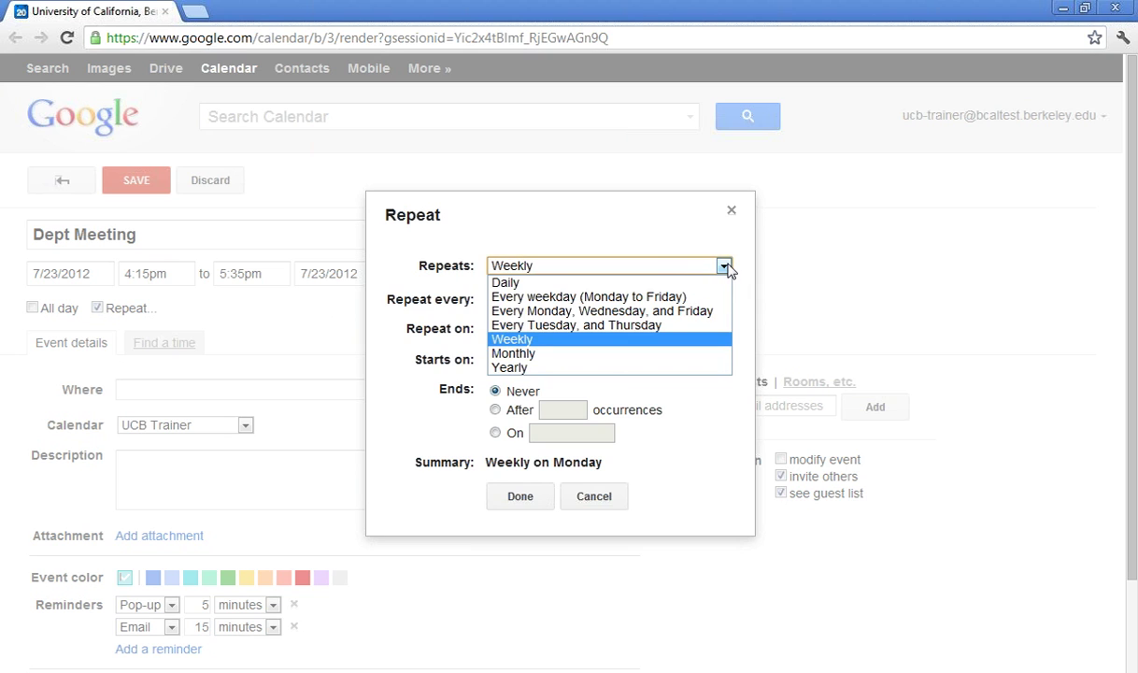
pyautogui.click(617, 355)
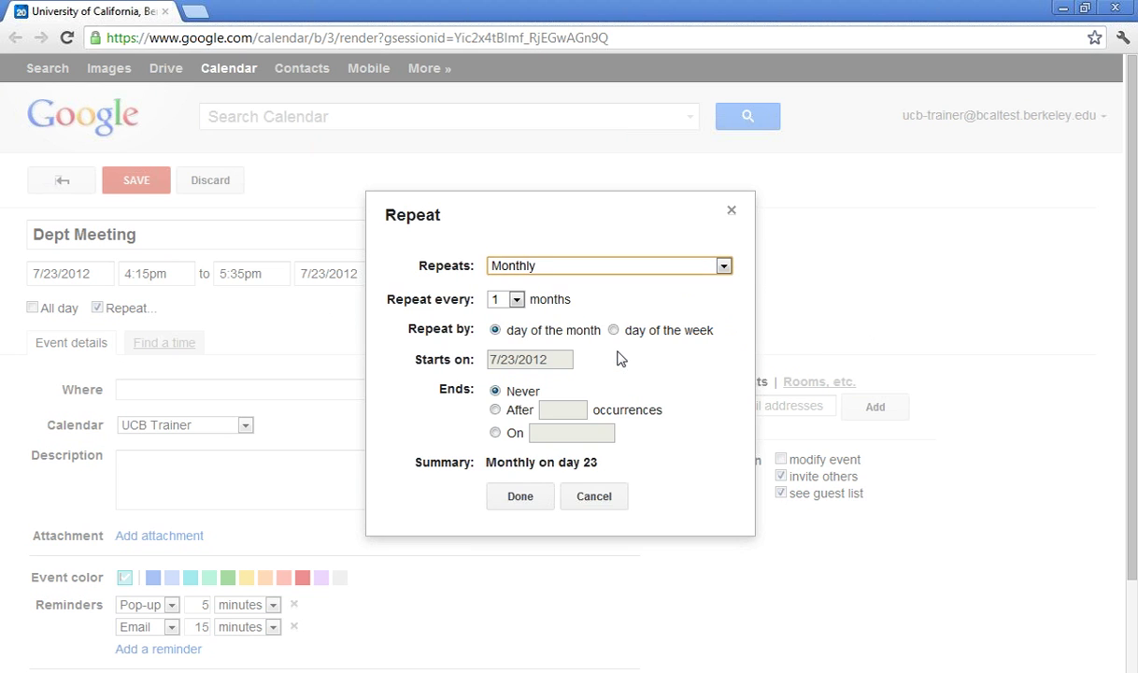
pyautogui.click(615, 331)
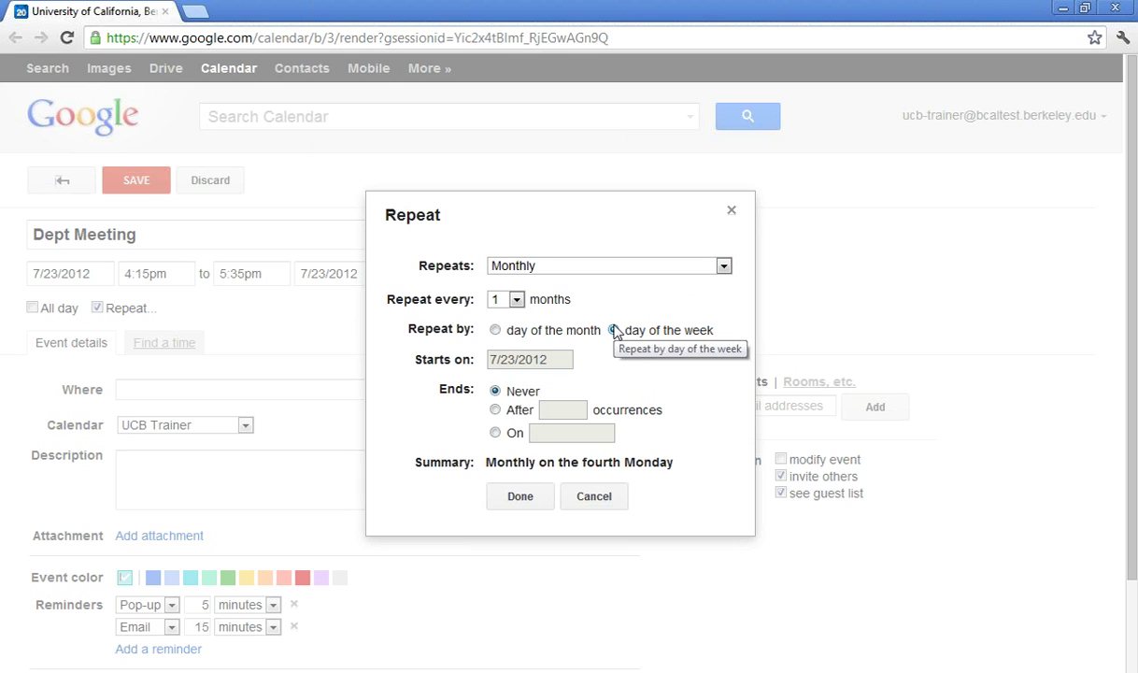
pyautogui.click(592, 499)
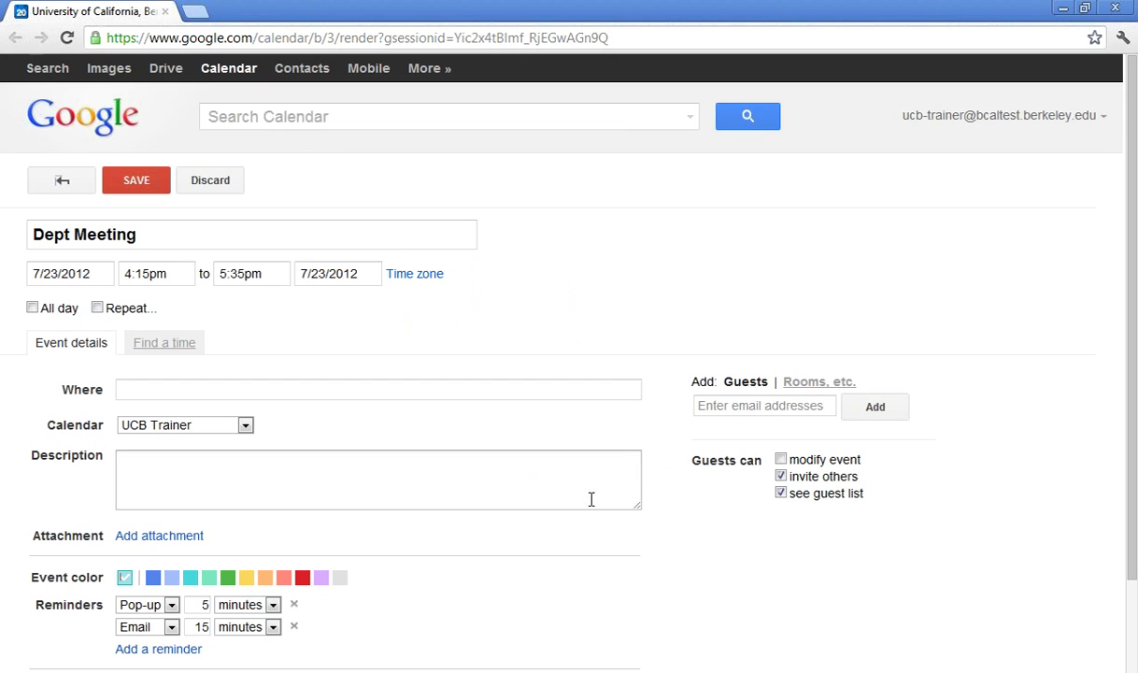
pyautogui.click(725, 409)
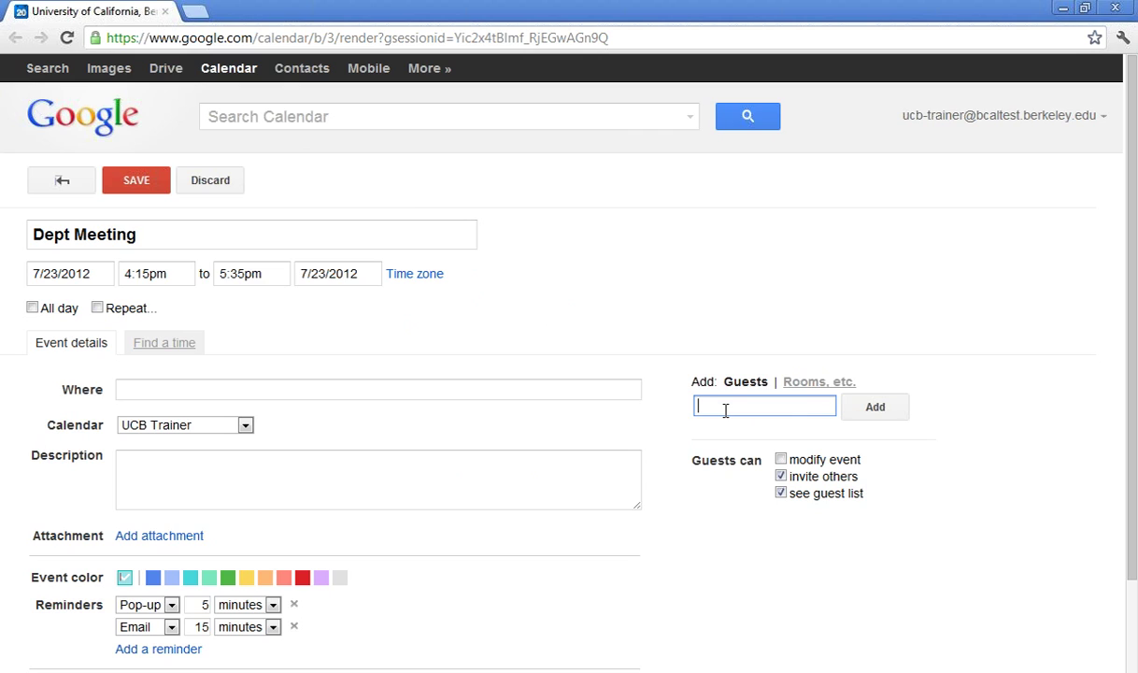
# Invite a second guest by typing 'j' and accepting the suggested colleague
pyautogui.write('j')
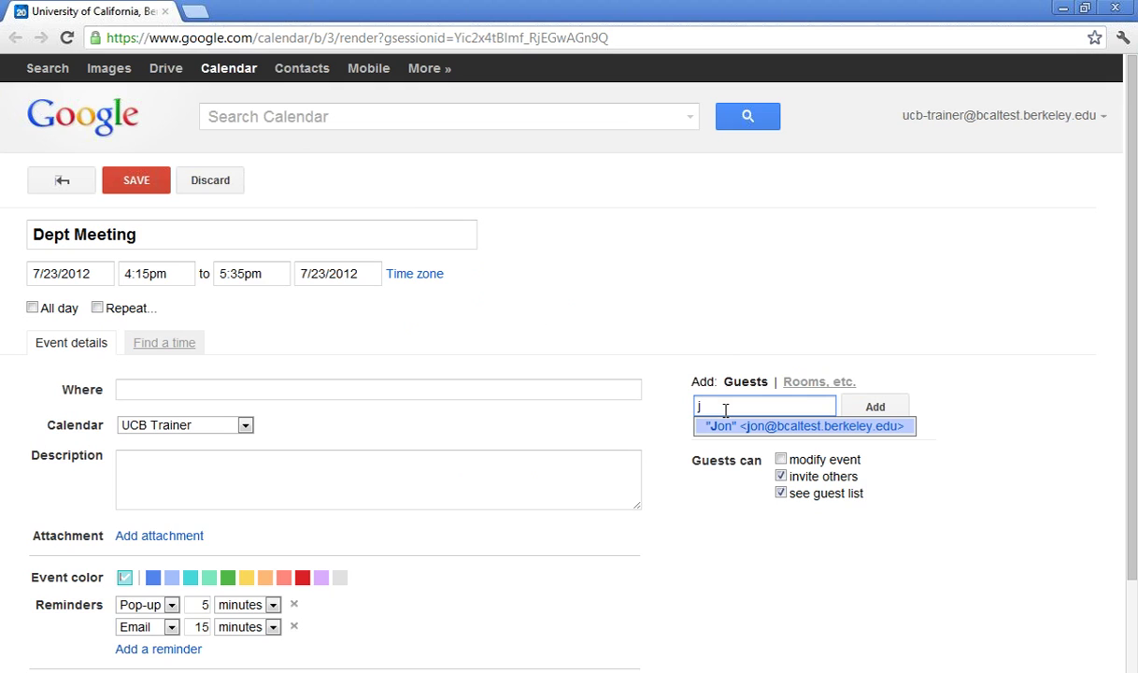
pyautogui.press('Return')
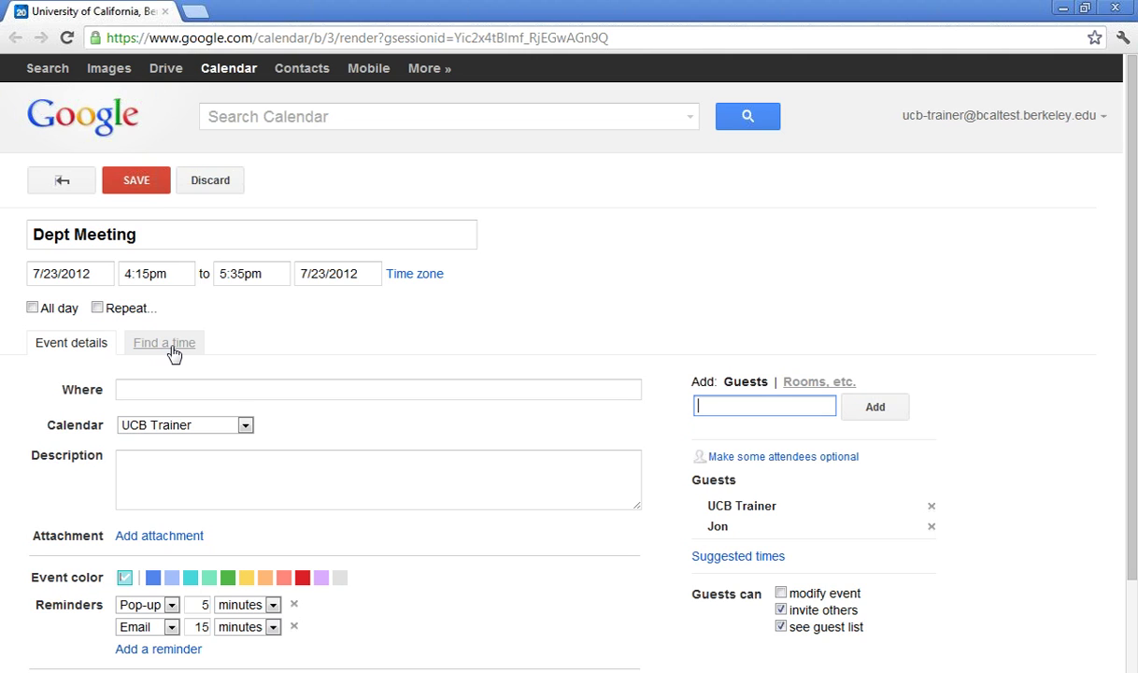
pyautogui.click(168, 345)
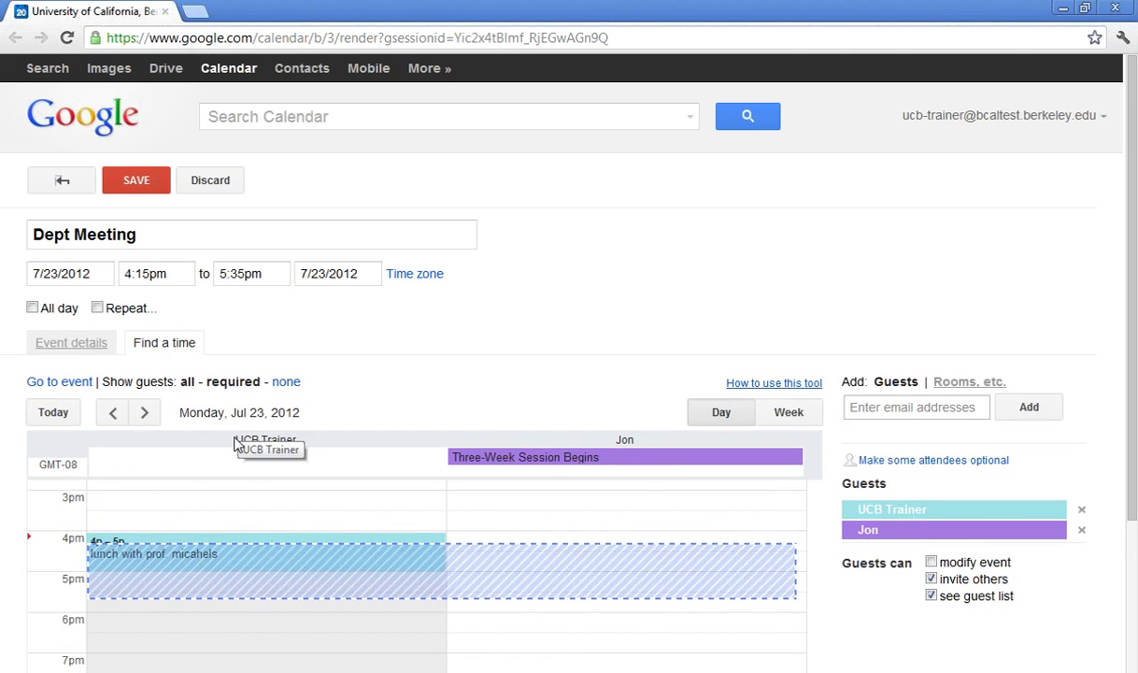
# Compare both guests' Jul 23 schedules and move the meeting to 1:45pm–3:05pm
pyautogui.moveTo(235, 439); pyautogui.dragTo(296, 438)
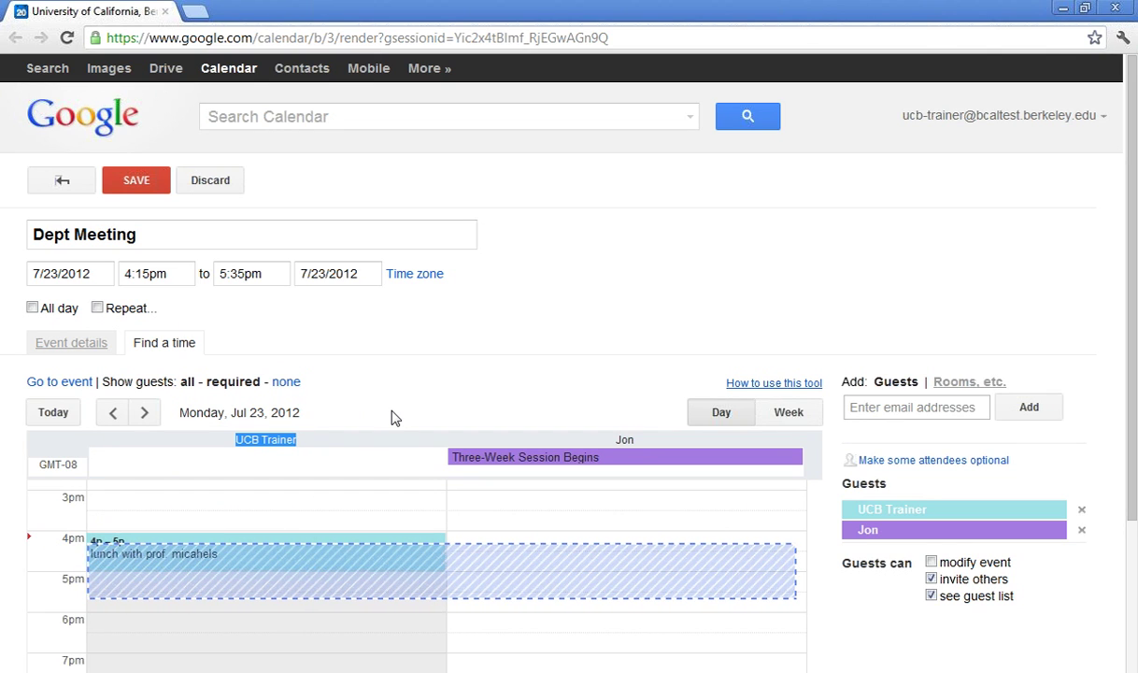
pyautogui.click(627, 439)
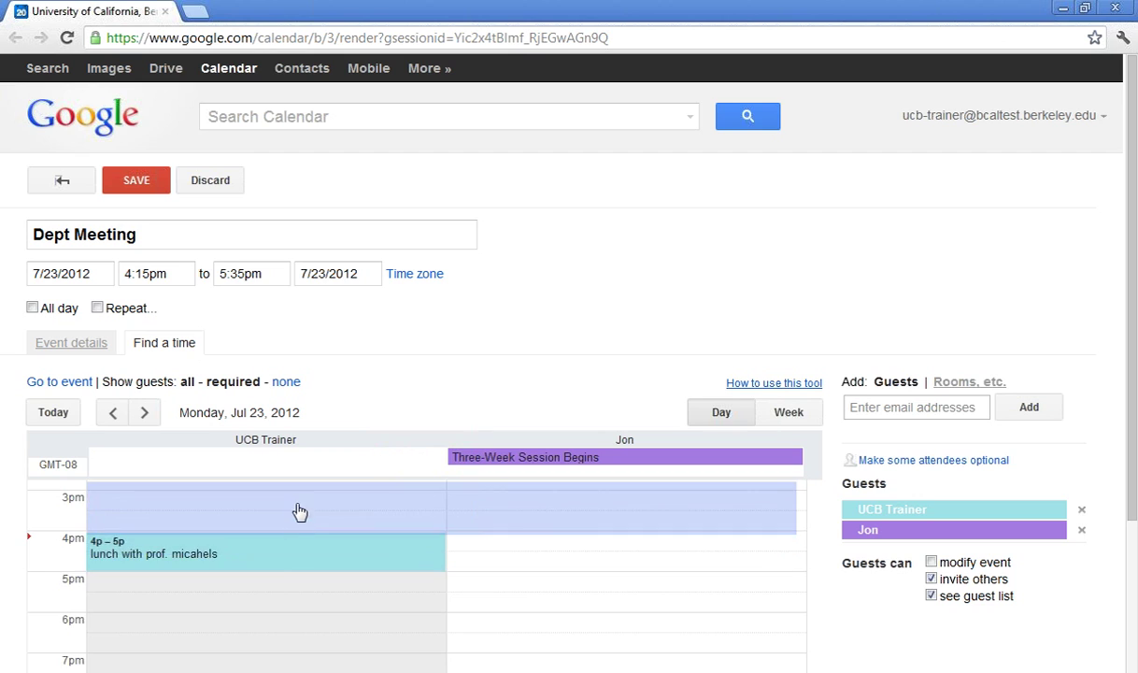
pyautogui.scroll(3, 297, 509)
pyautogui.moveTo(298, 508); pyautogui.dragTo(299, 505)
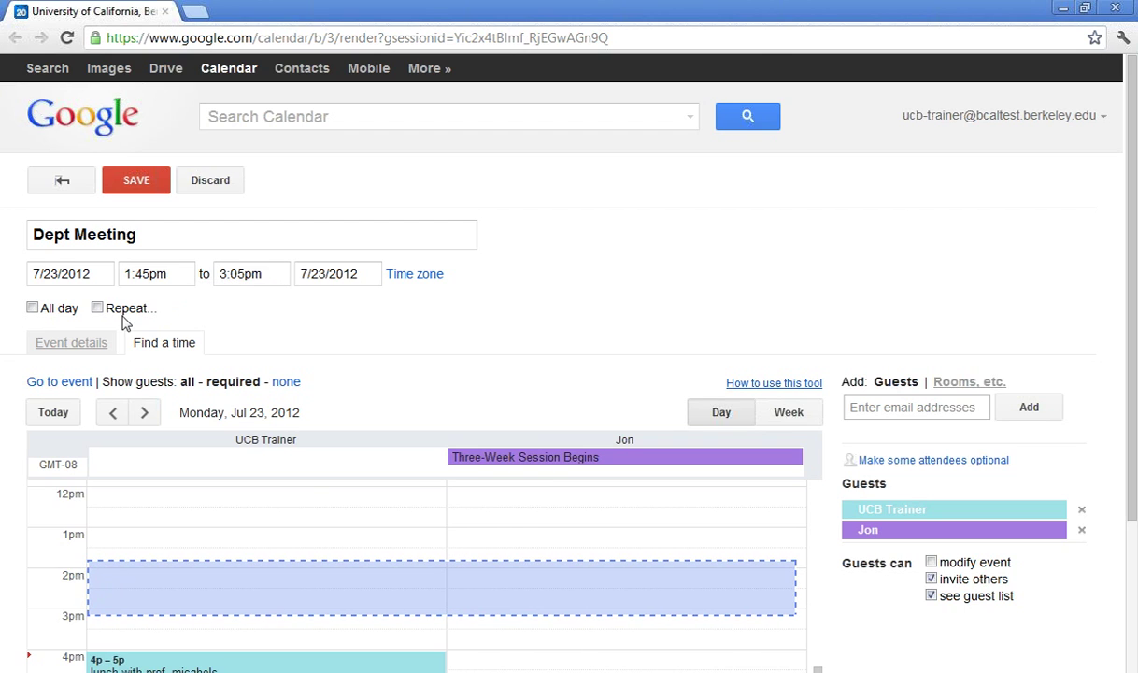
# Reschedule the meeting to the suggested slot Tuesday 7/24, 12:30pm–1:50pm
pyautogui.click(84, 344)
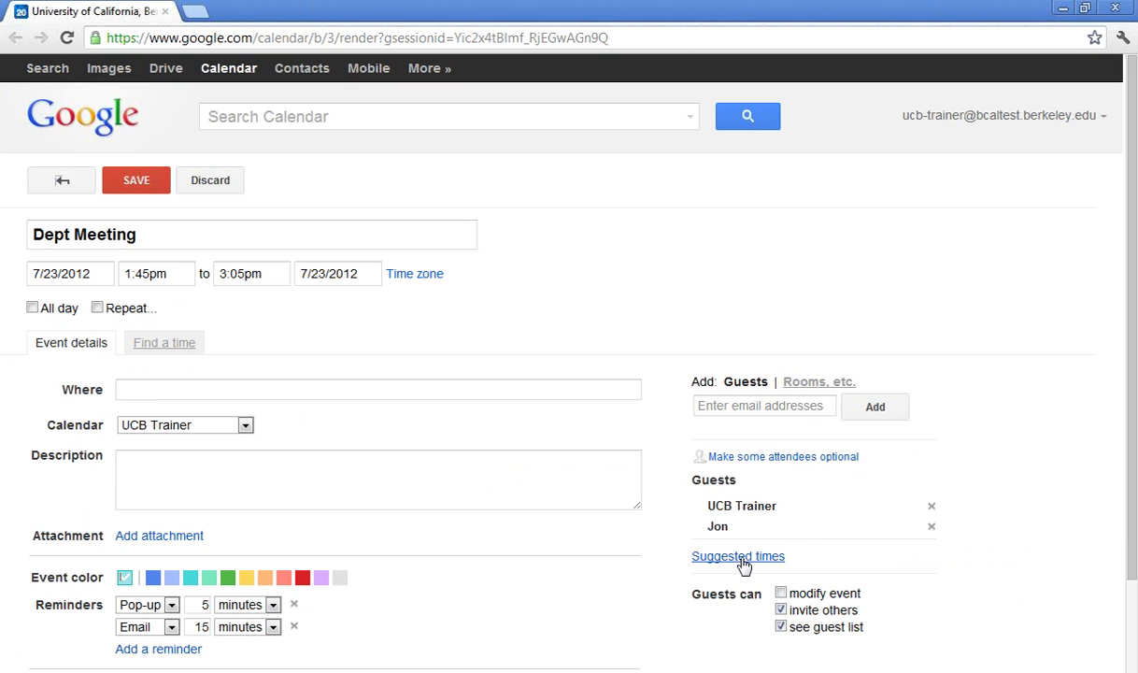
pyautogui.click(738, 557)
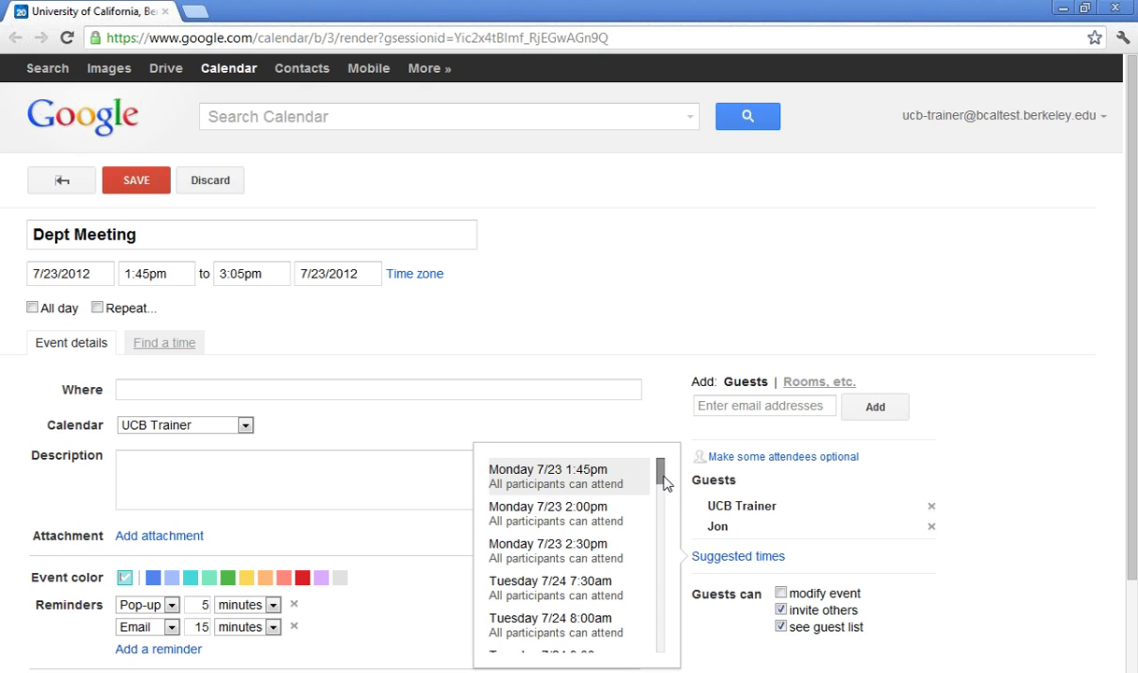
pyautogui.scroll(-3, 664, 485)
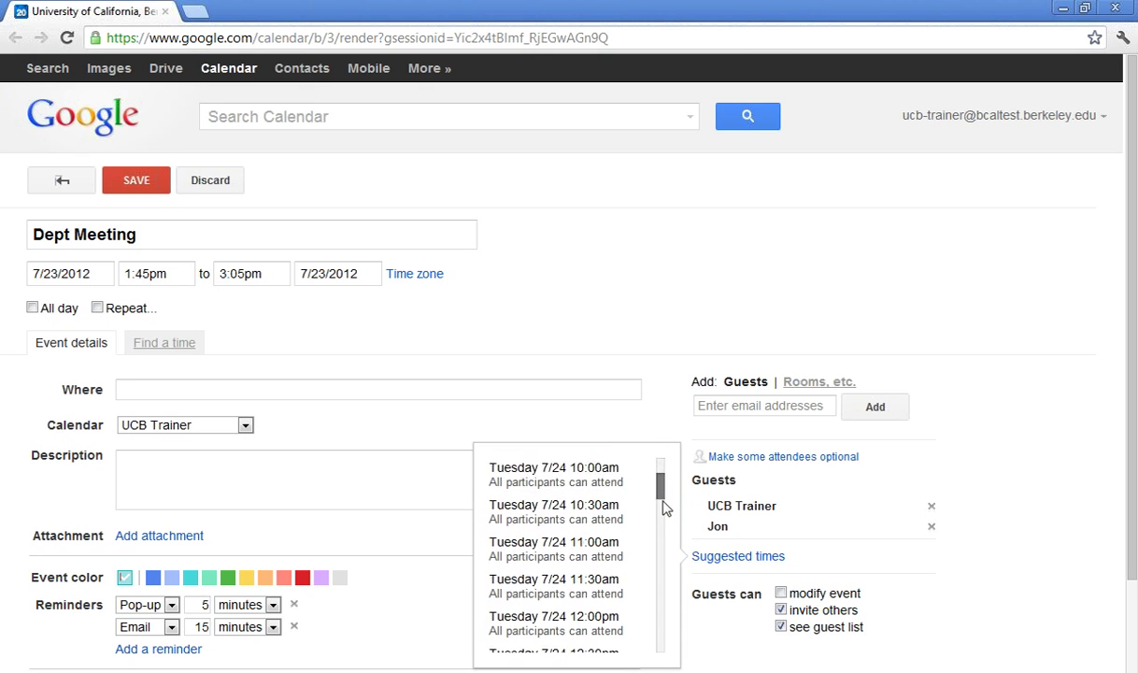
pyautogui.scroll(-4, 665, 509)
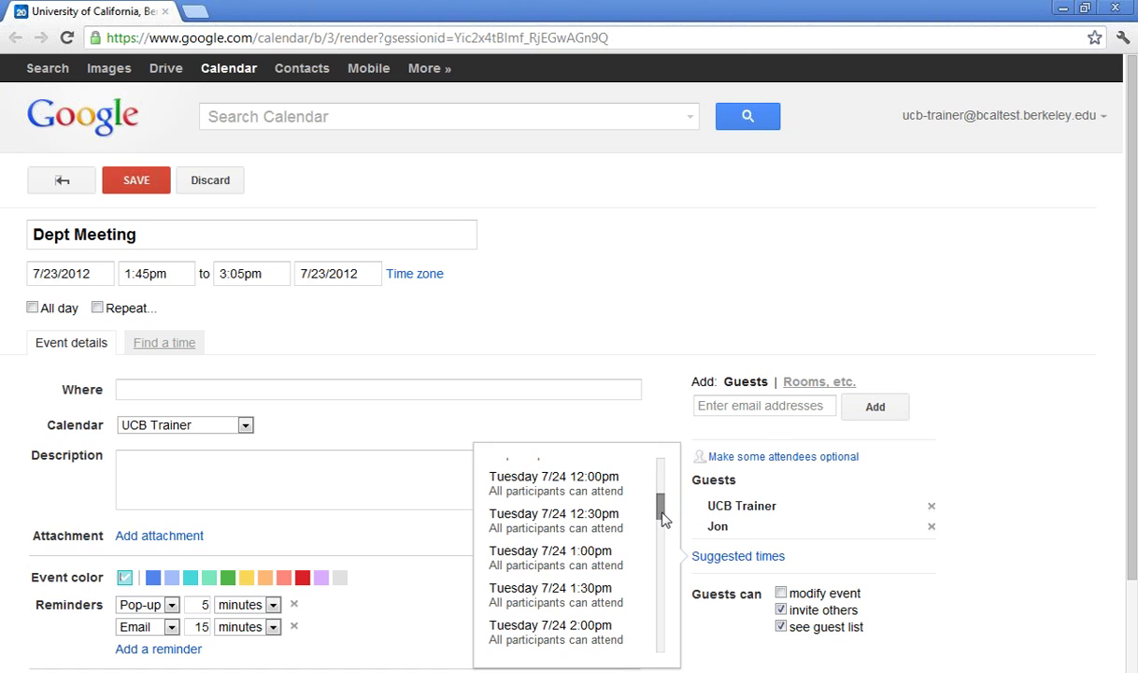
pyautogui.click(612, 527)
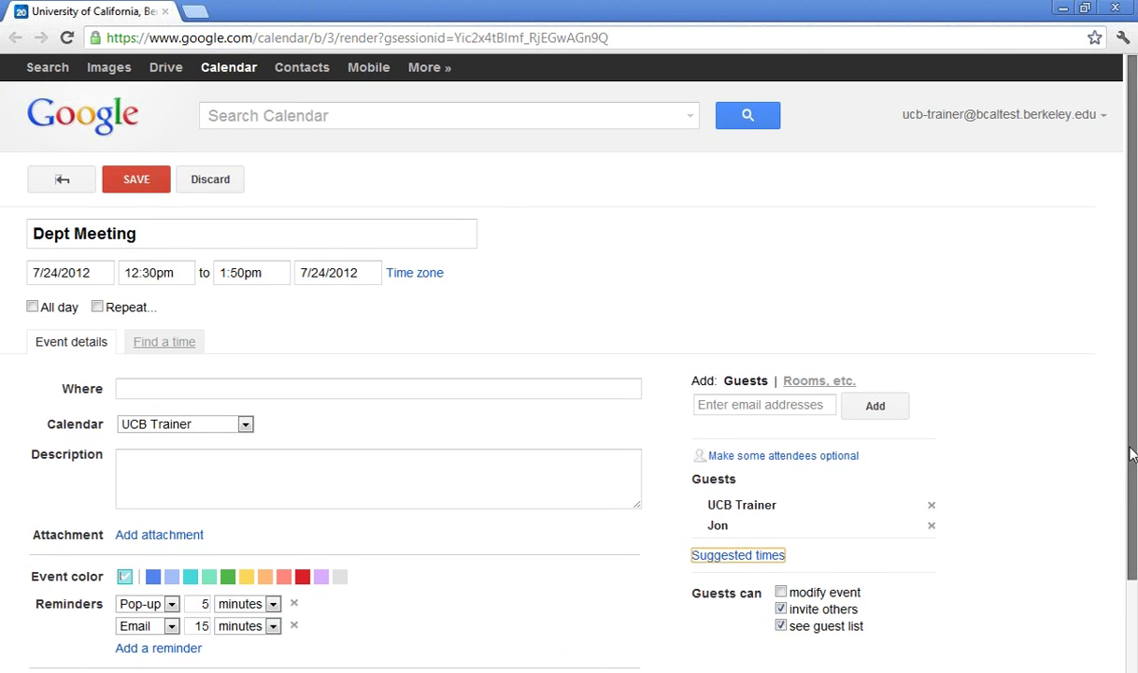
pyautogui.moveTo(1130, 452); pyautogui.dragTo(1130, 512)
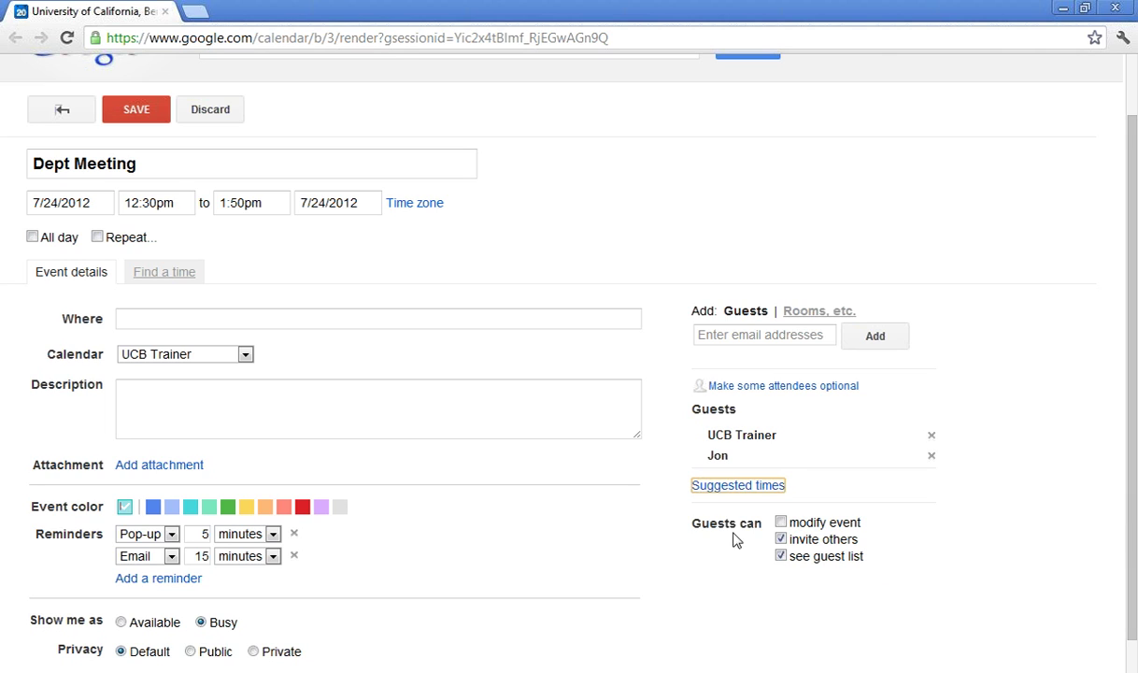
# Uncheck the modify event, invite others and see guest list guest permissions
pyautogui.moveTo(692, 522); pyautogui.dragTo(762, 519)
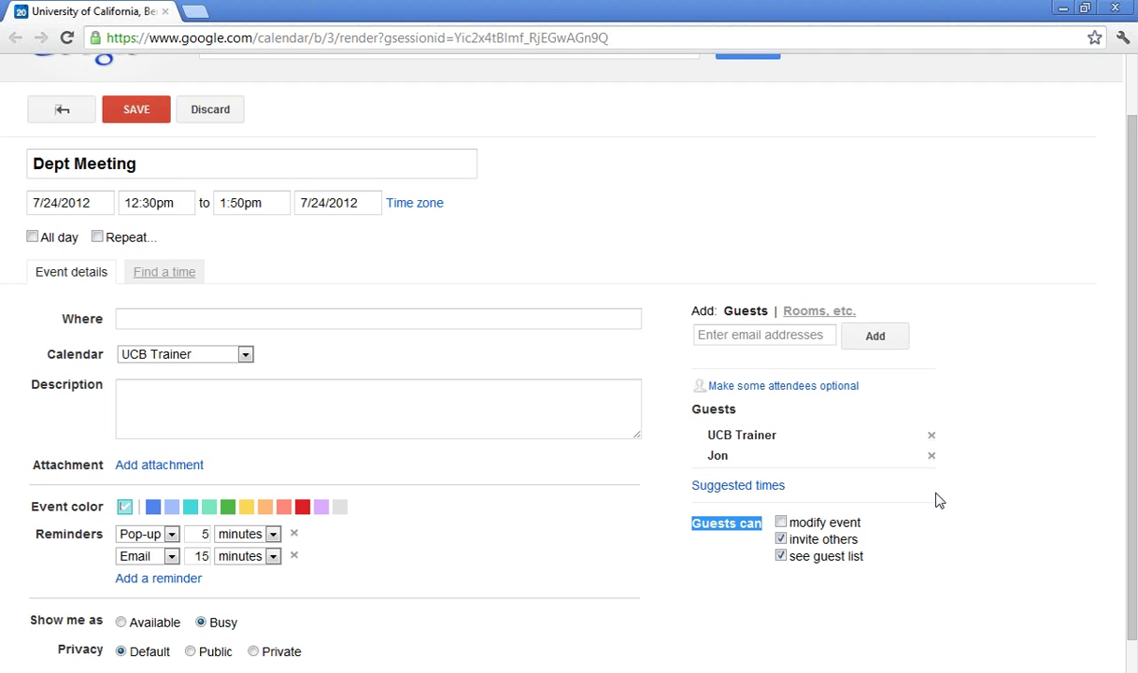
pyautogui.click(781, 522)
pyautogui.click(780, 522)
pyautogui.click(789, 336)
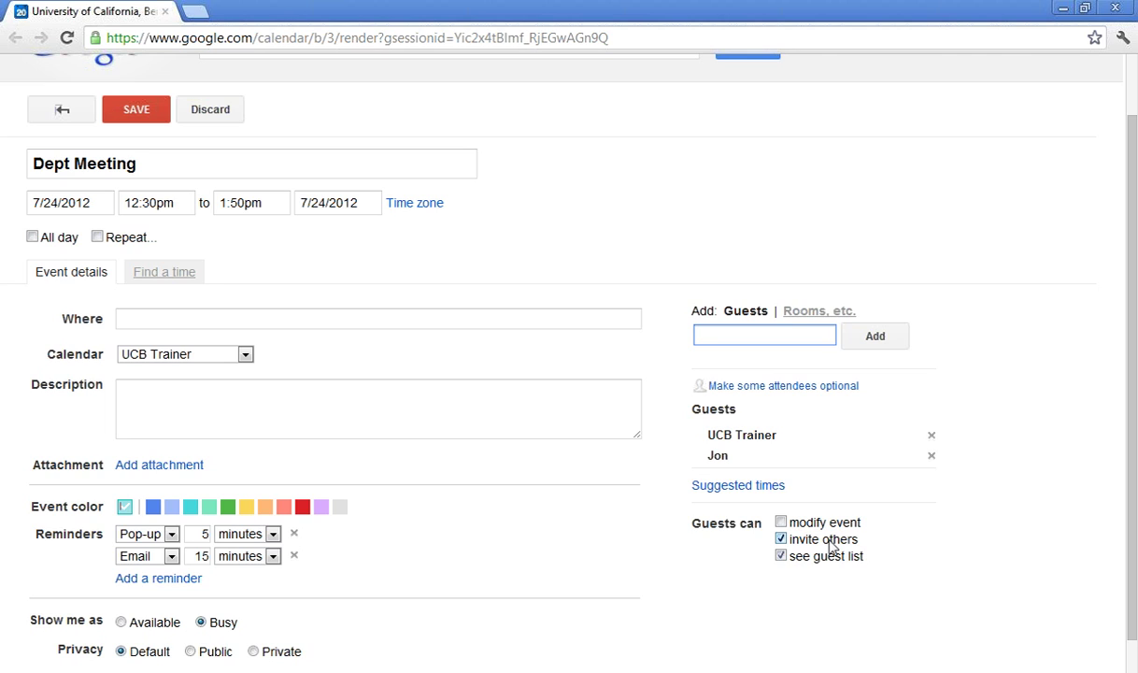
pyautogui.click(781, 541)
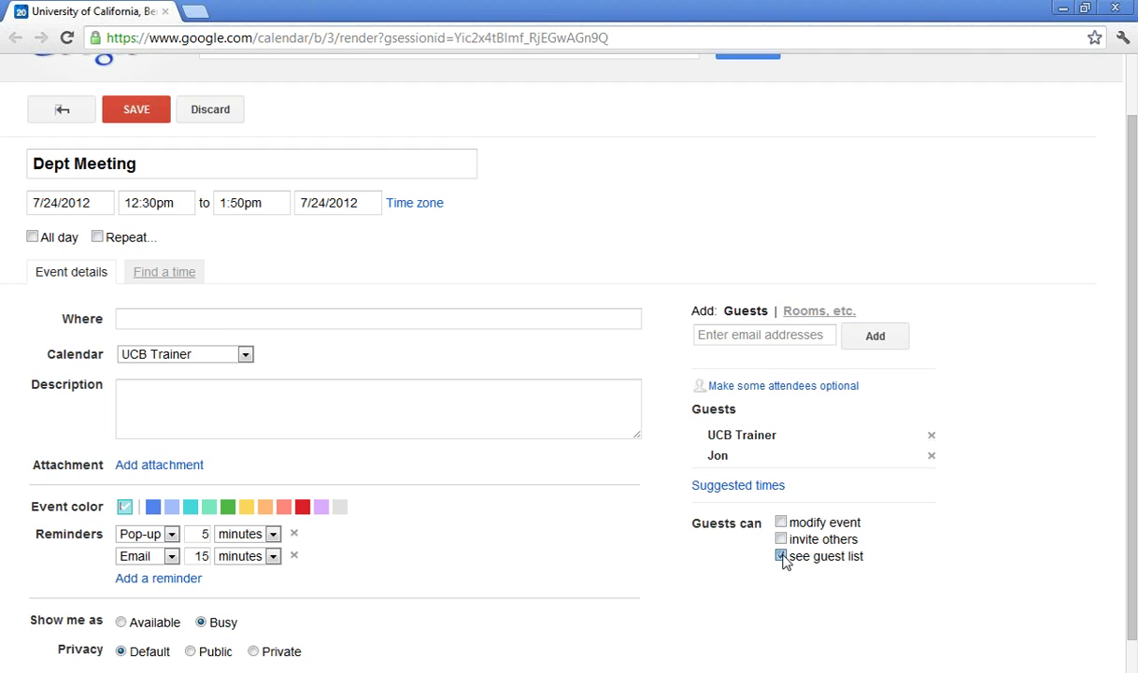
pyautogui.click(782, 557)
pyautogui.click(174, 579)
pyautogui.click(175, 603)
pyautogui.click(171, 624)
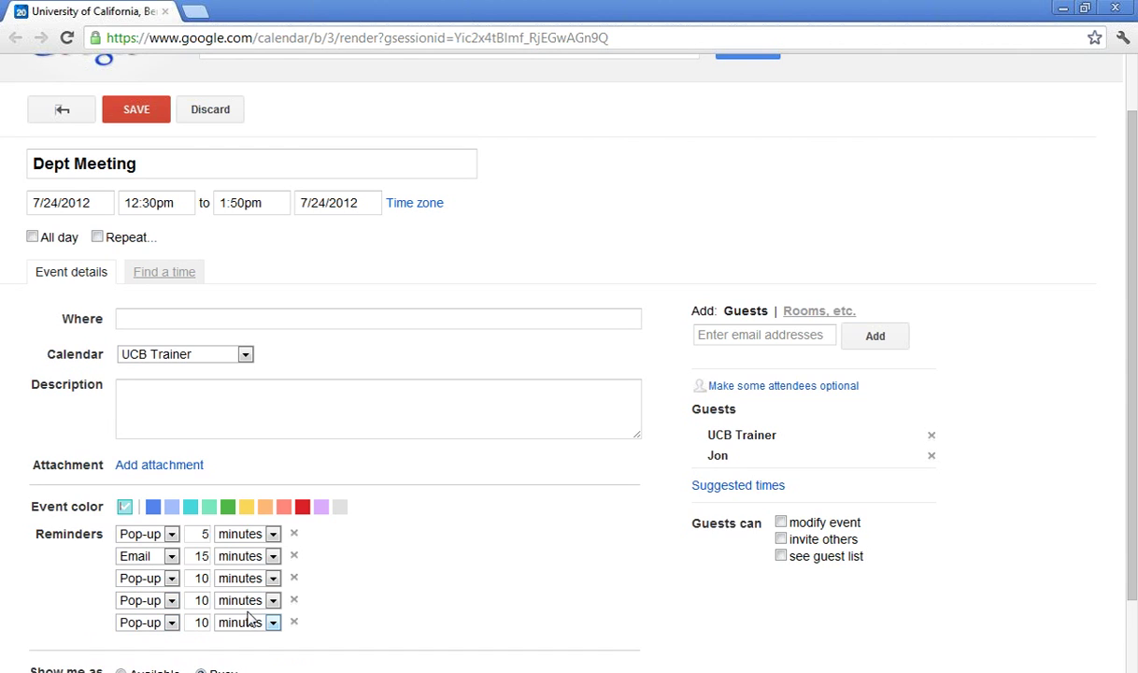
pyautogui.click(173, 536)
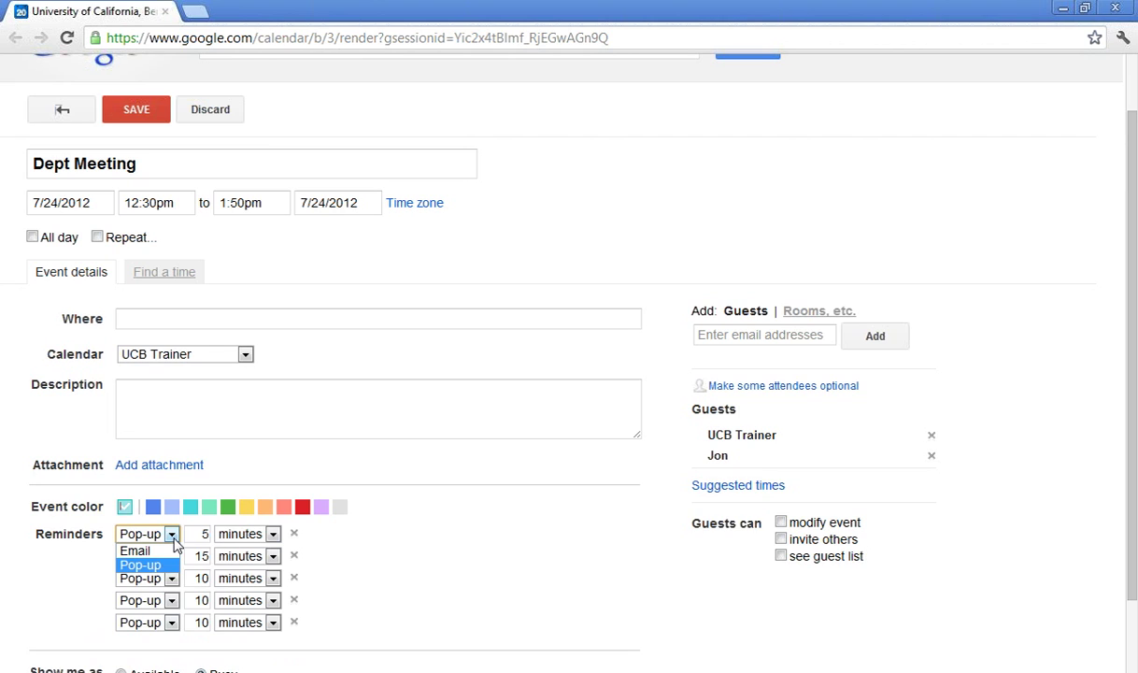
pyautogui.click(272, 533)
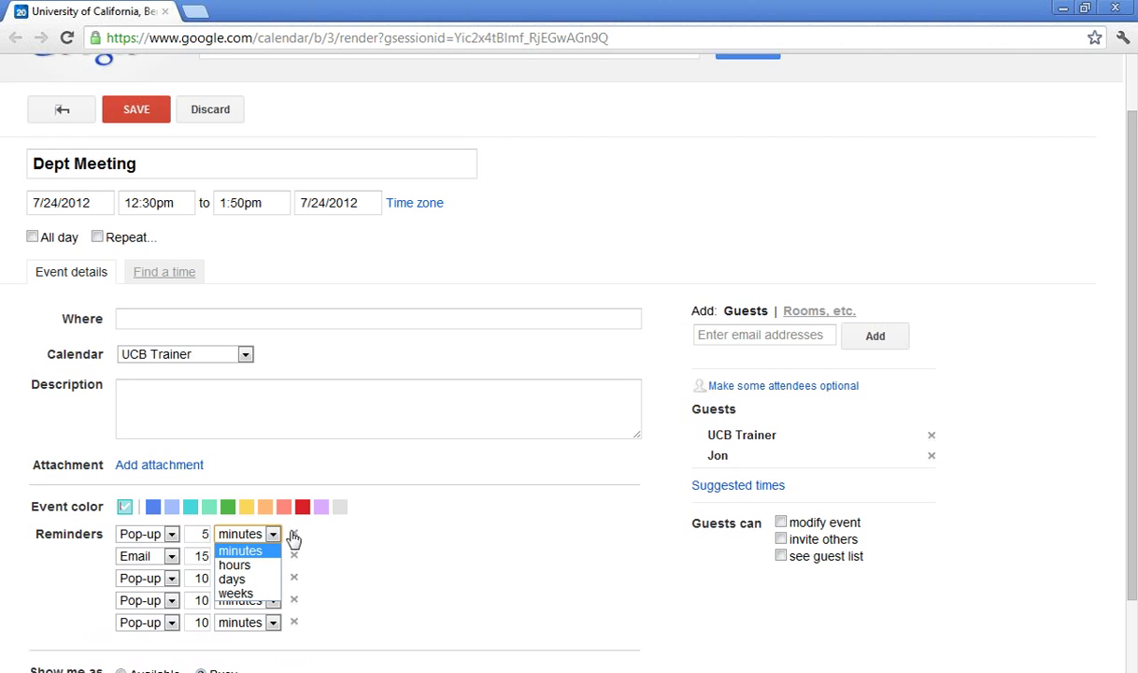
pyautogui.click(367, 555)
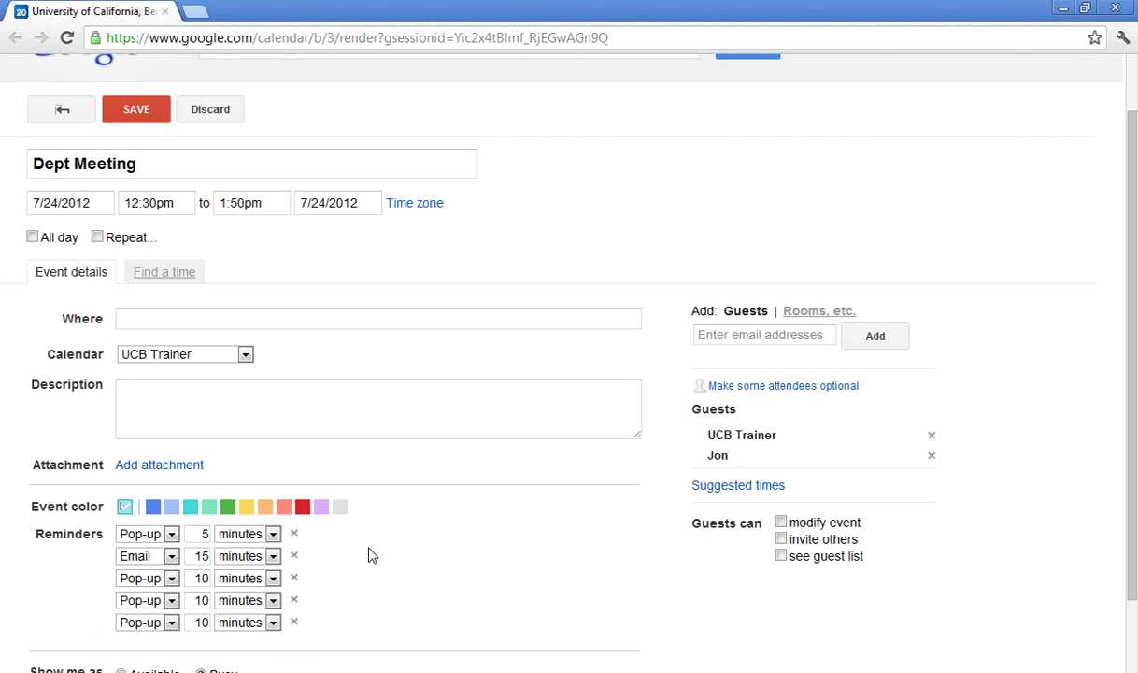
pyautogui.click(294, 579)
pyautogui.click(294, 579)
pyautogui.click(293, 579)
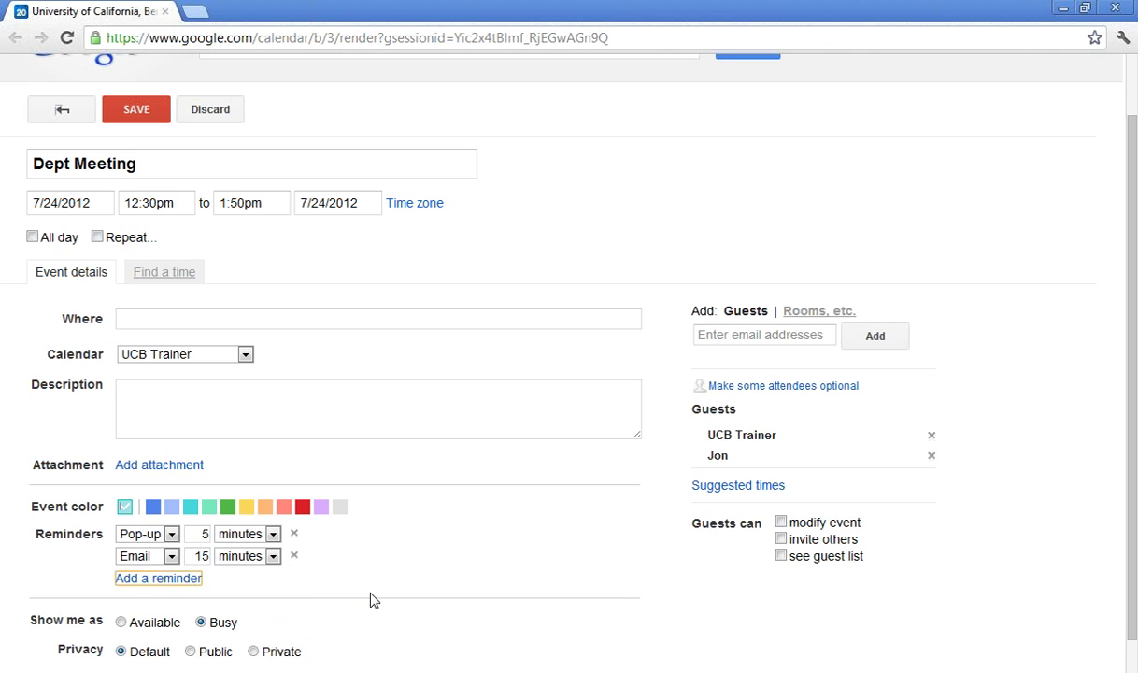
# Switch the meeting's privacy between Private and Public, ending on Private
pyautogui.click(253, 651)
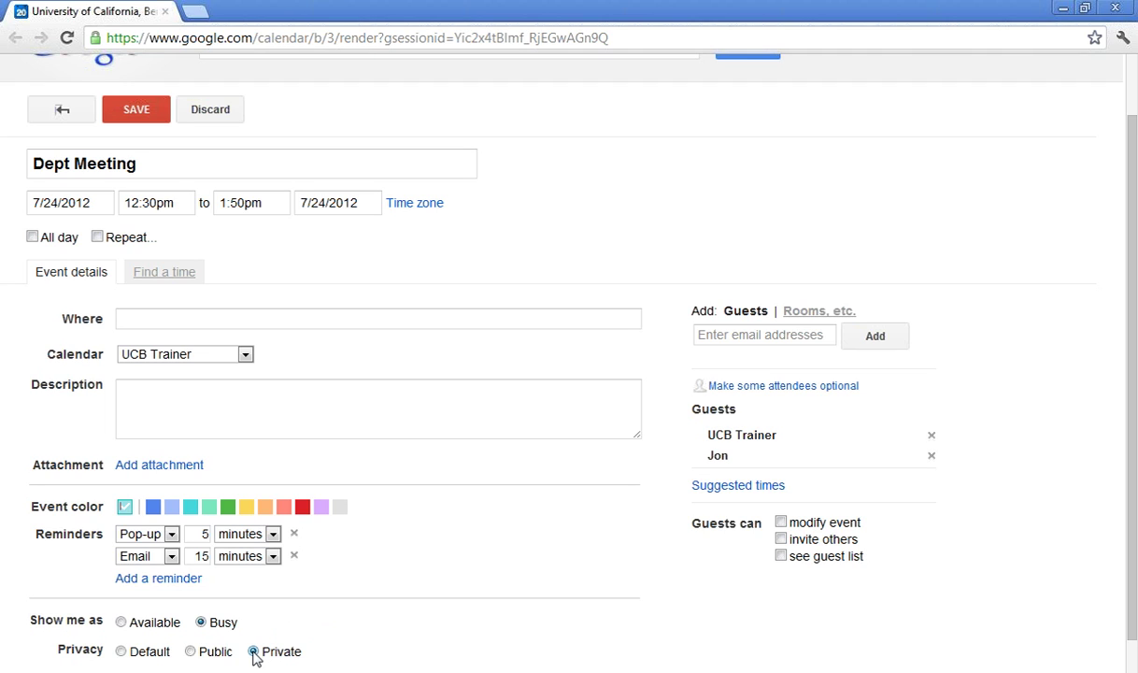
pyautogui.click(191, 652)
pyautogui.click(254, 652)
pyautogui.moveTo(1130, 494); pyautogui.dragTo(1132, 441)
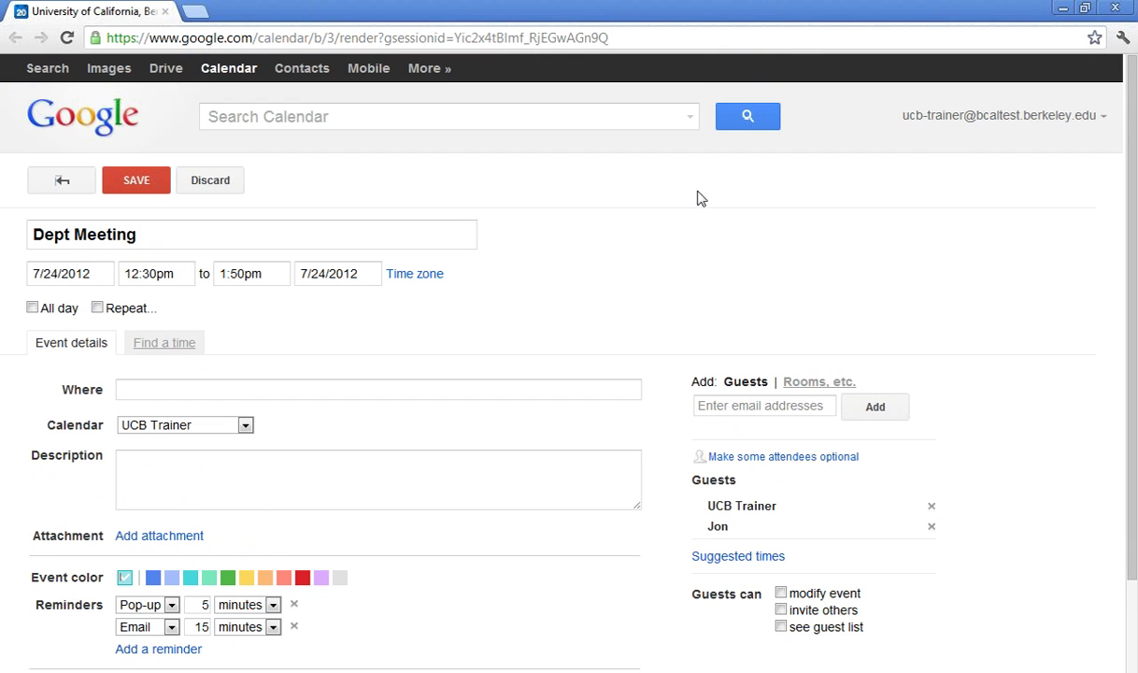
# Save the Dept Meeting for Tue Jul 24, 2012 and send the invitations
pyautogui.click(138, 186)
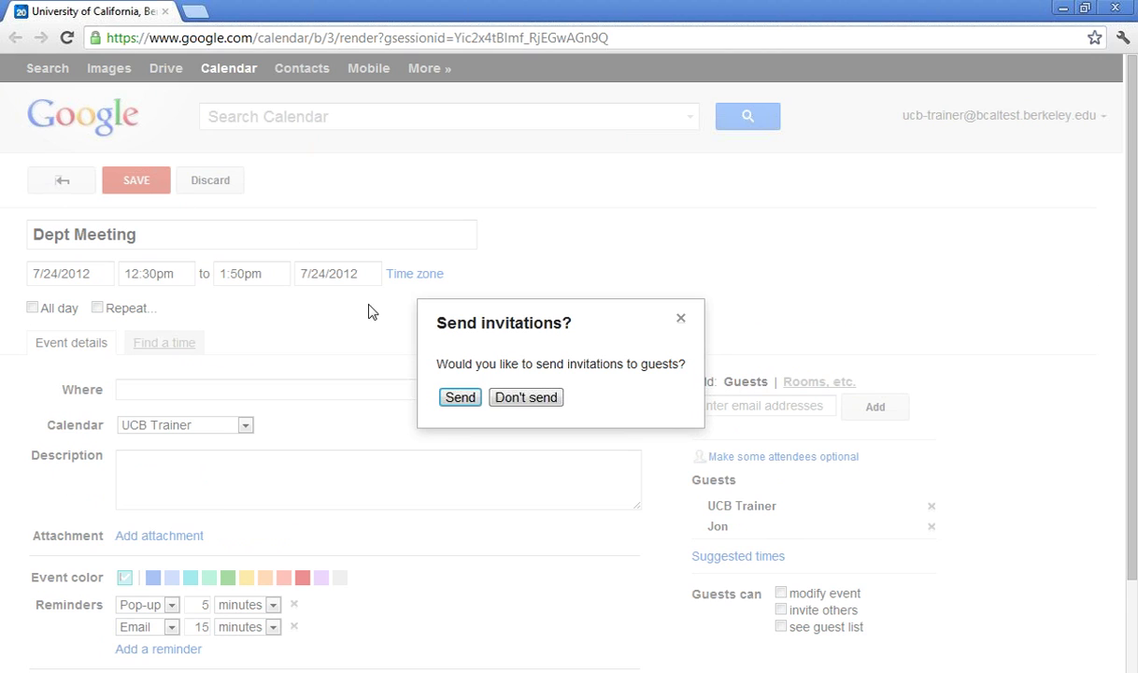
pyautogui.click(459, 398)
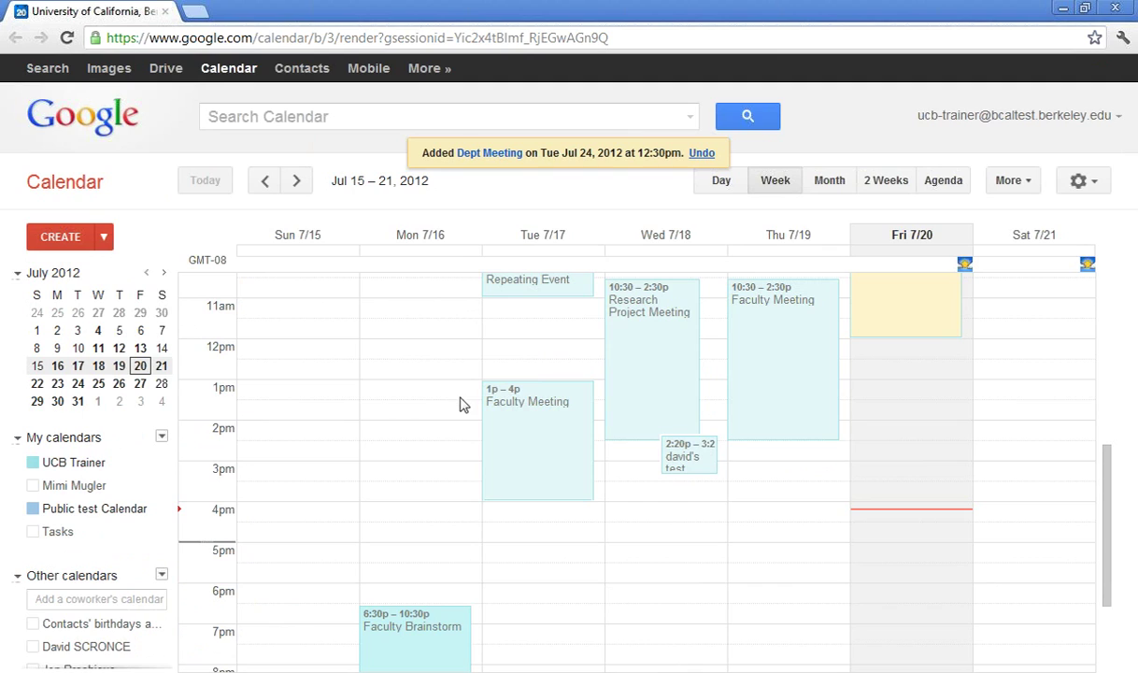
pyautogui.click(415, 357)
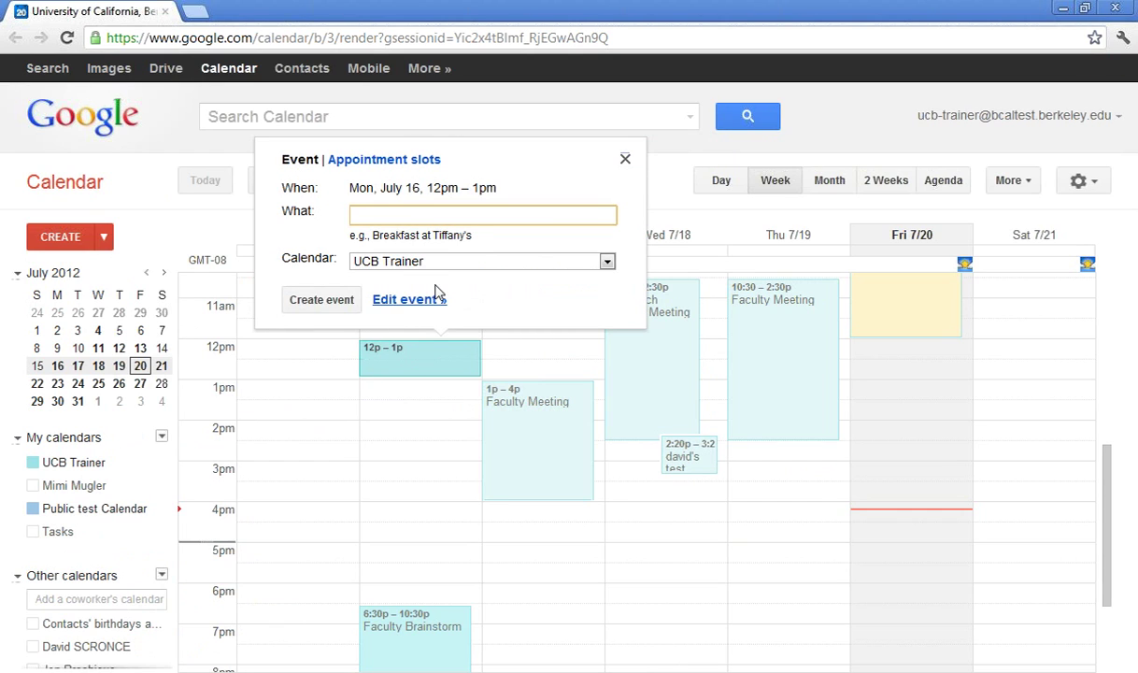
pyautogui.click(625, 161)
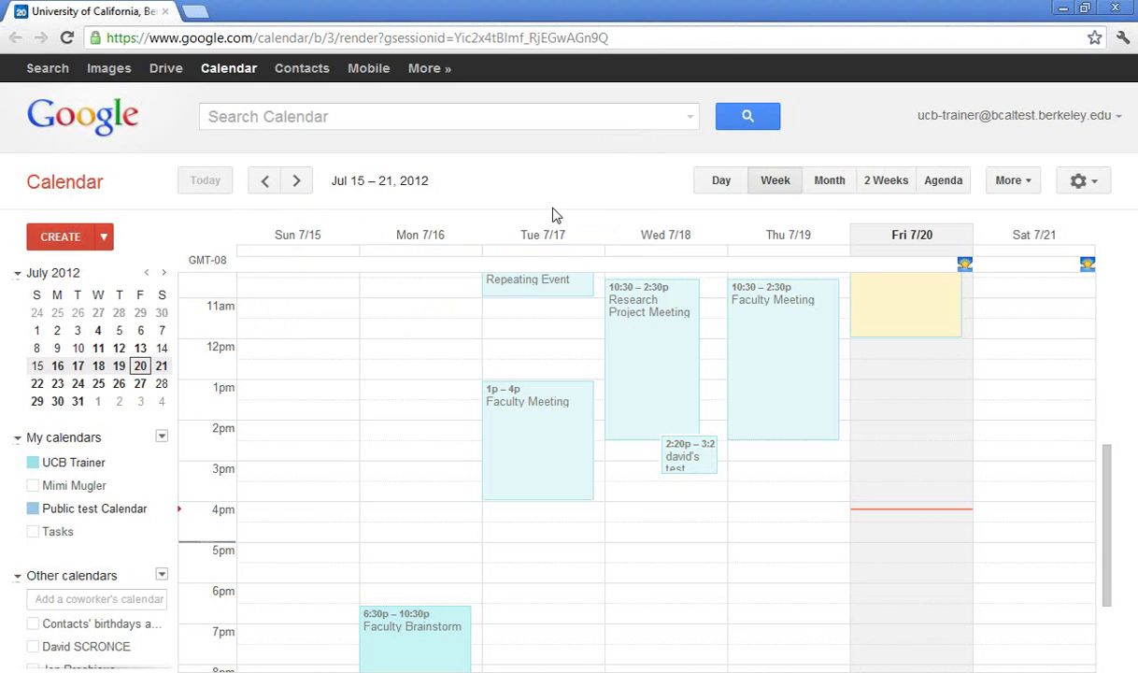
pyautogui.doubleClick(408, 358)
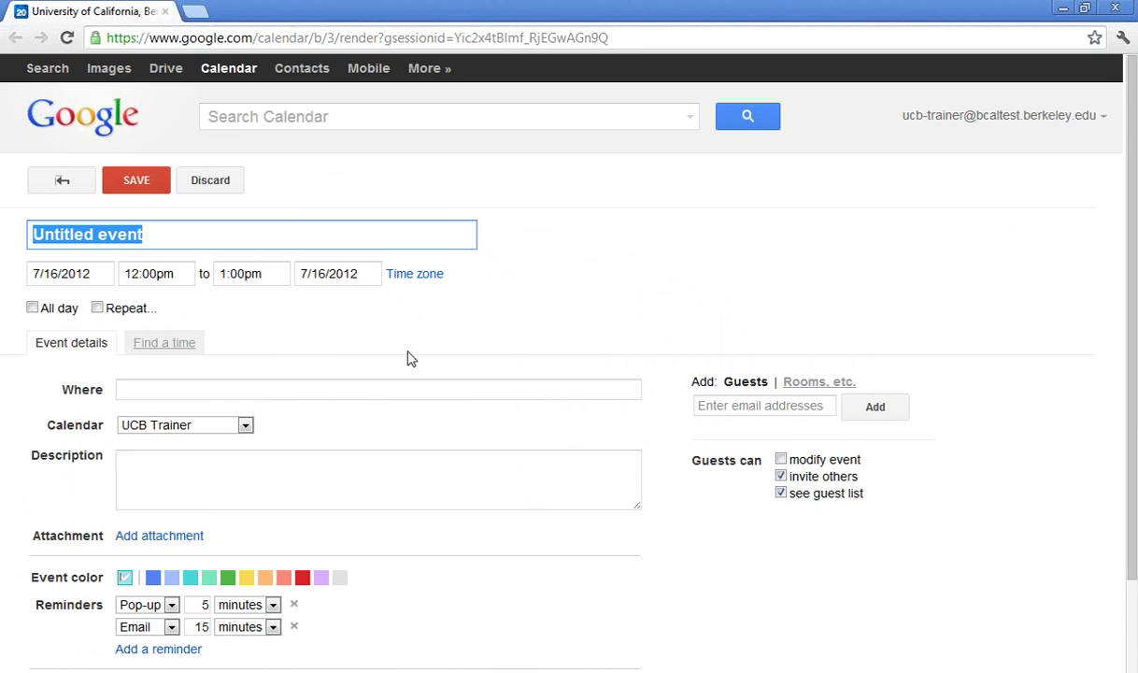
pyautogui.click(229, 183)
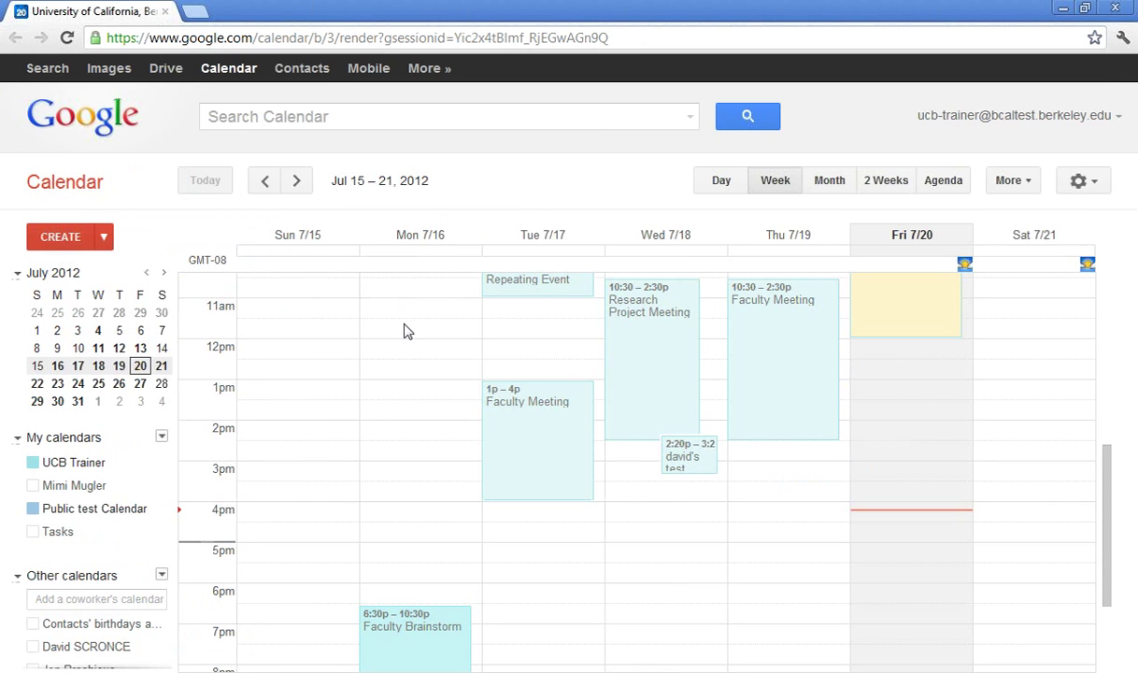
pyautogui.moveTo(408, 330); pyautogui.dragTo(409, 474)
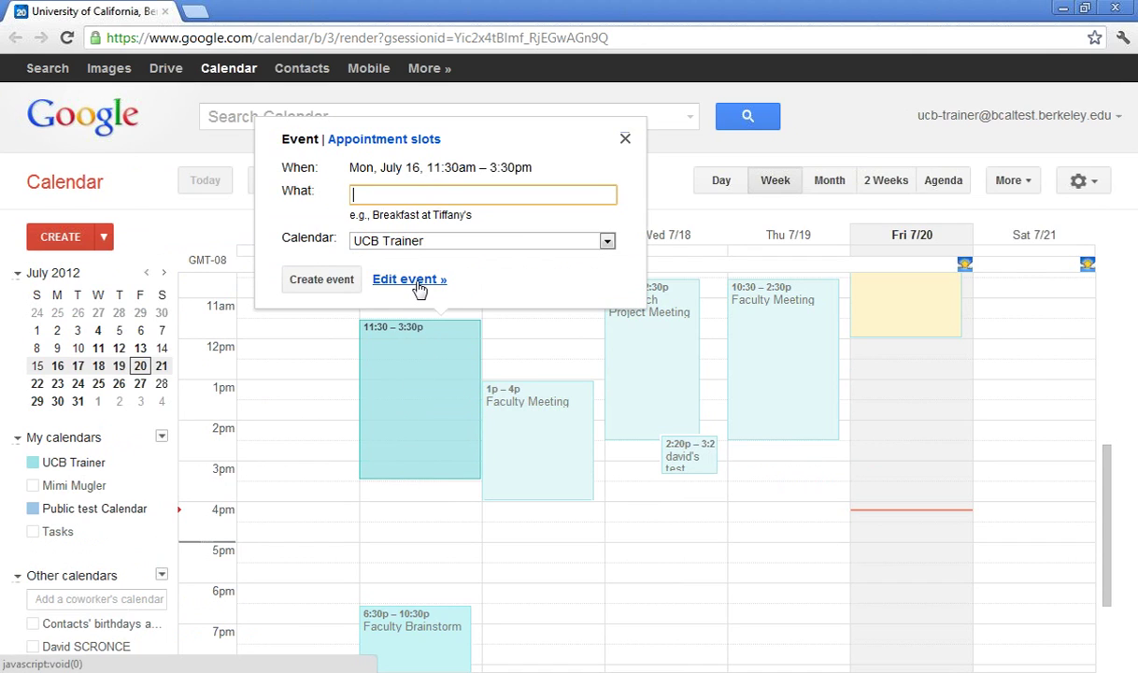
pyautogui.click(626, 142)
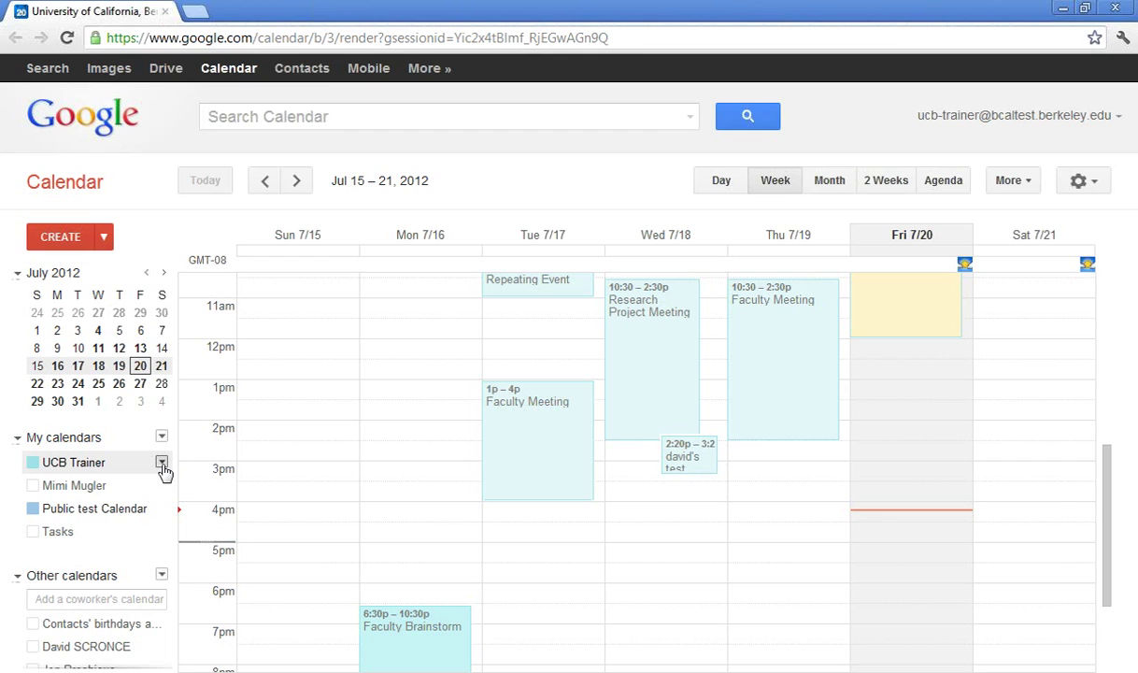
# Open the UCB Trainer calendar's sharing settings and clear a partly entered person's name
pyautogui.click(162, 464)
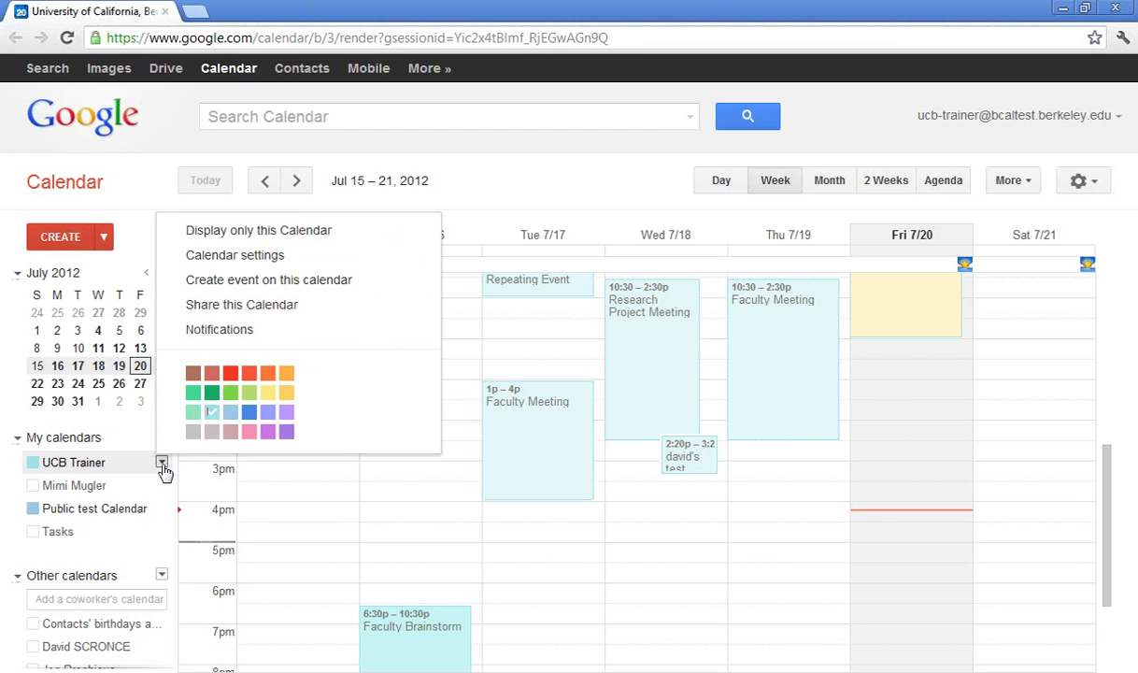
pyautogui.click(307, 312)
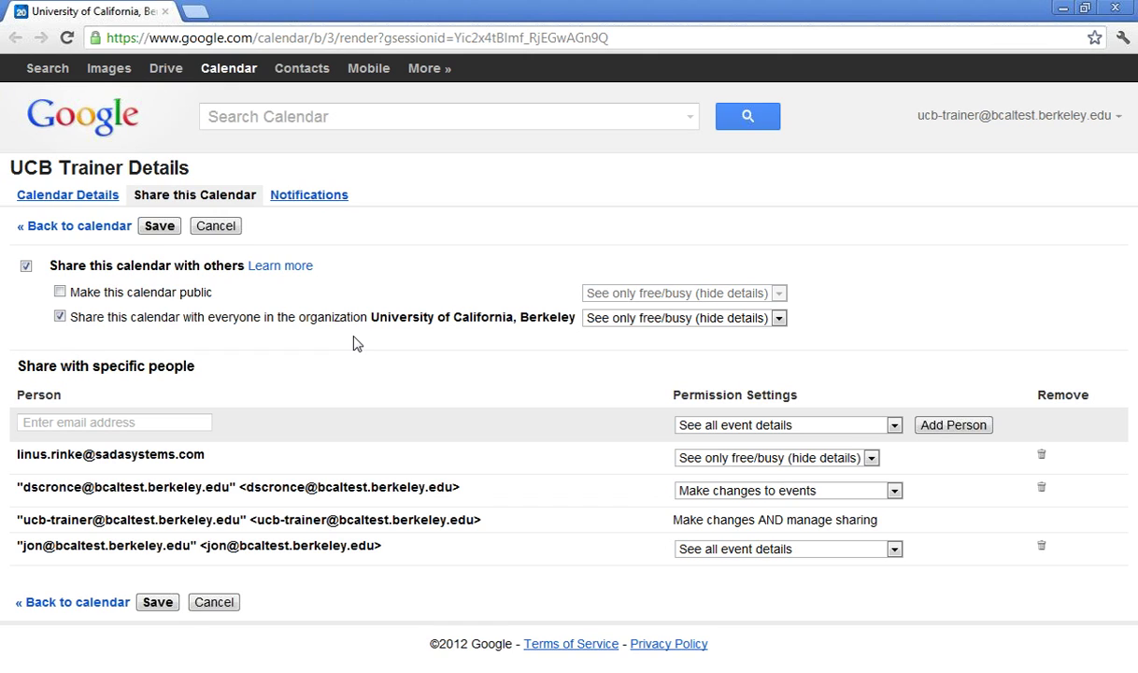
pyautogui.click(104, 421)
pyautogui.write('jon')
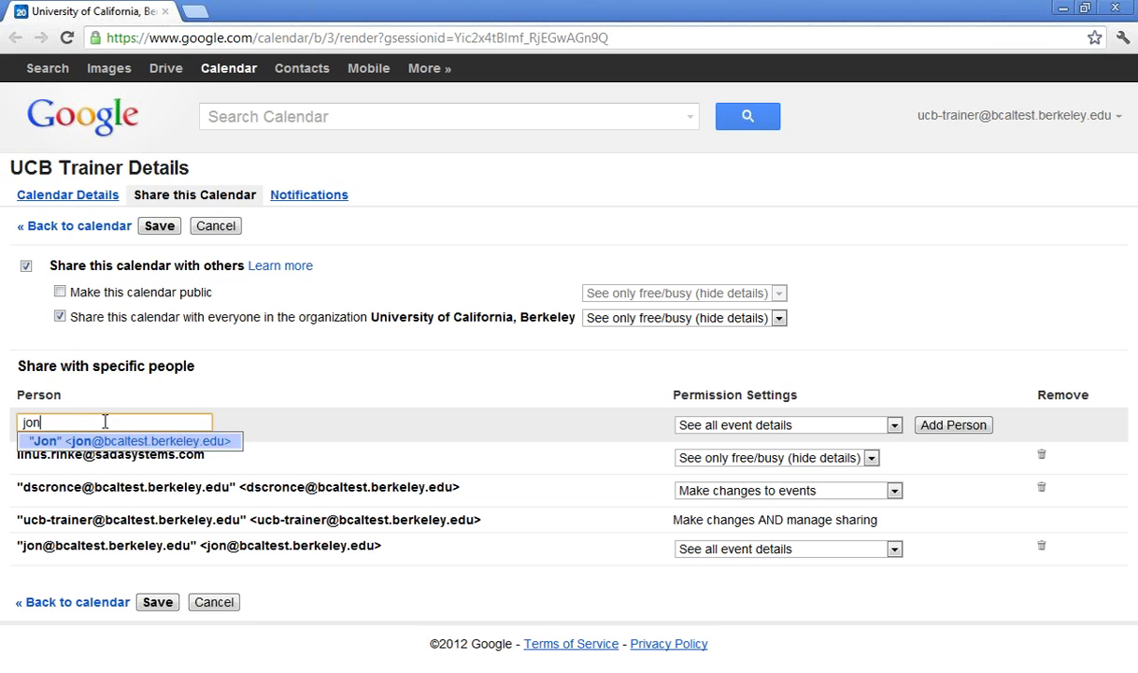
pyautogui.press('BackSpace')
pyautogui.press('BackSpace')
pyautogui.press('BackSpace')
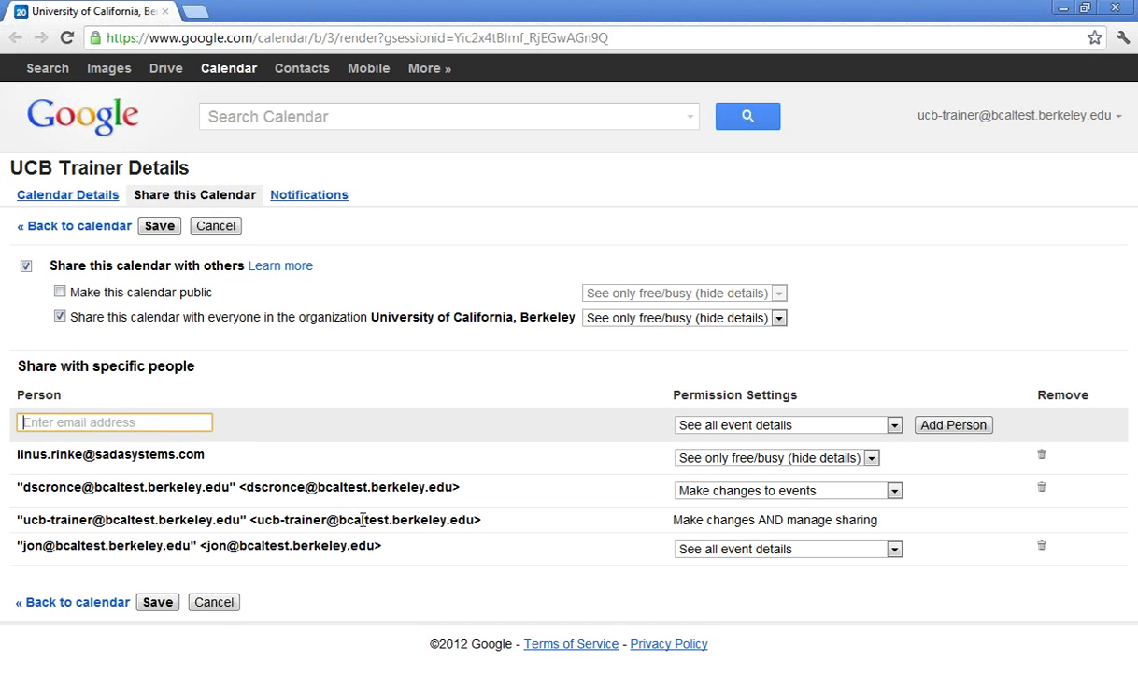
# Keep a shared person at See all event details, remove another, then discard the changes
pyautogui.click(894, 551)
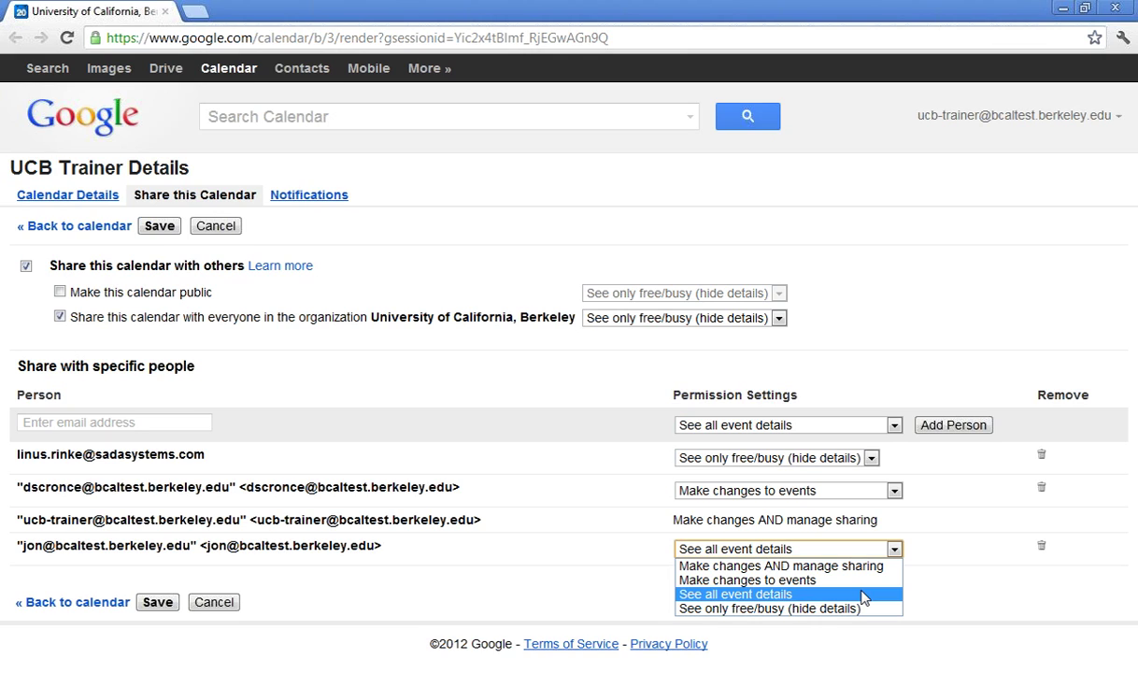
pyautogui.click(863, 596)
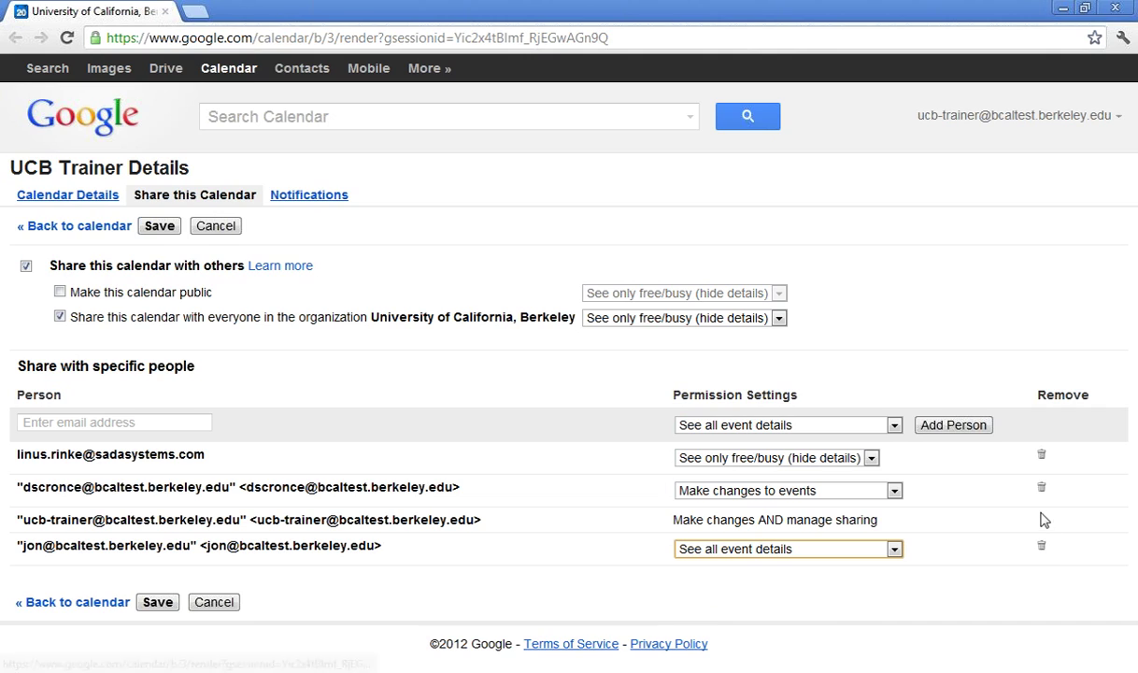
pyautogui.click(1042, 456)
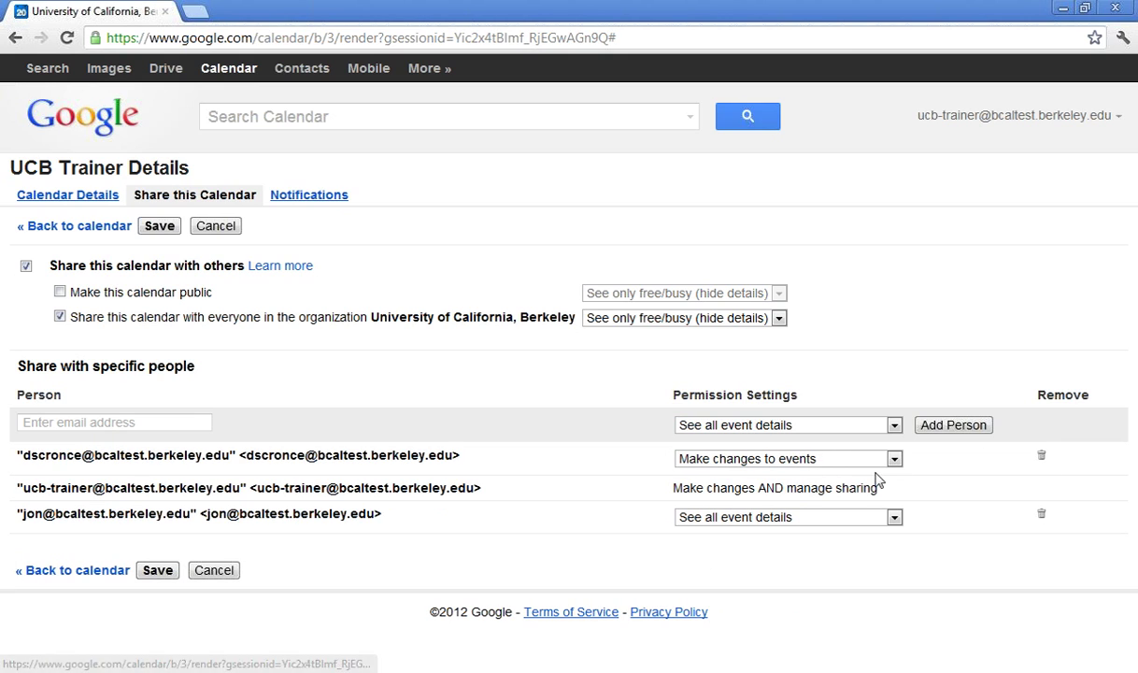
pyautogui.click(212, 572)
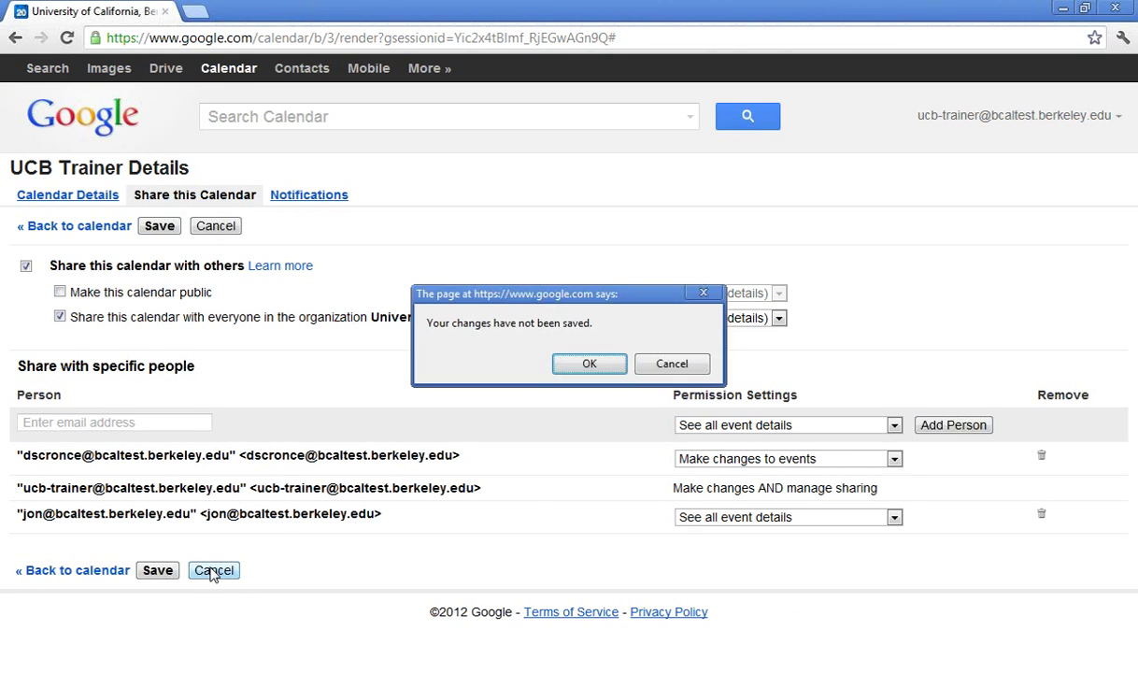
pyautogui.click(590, 368)
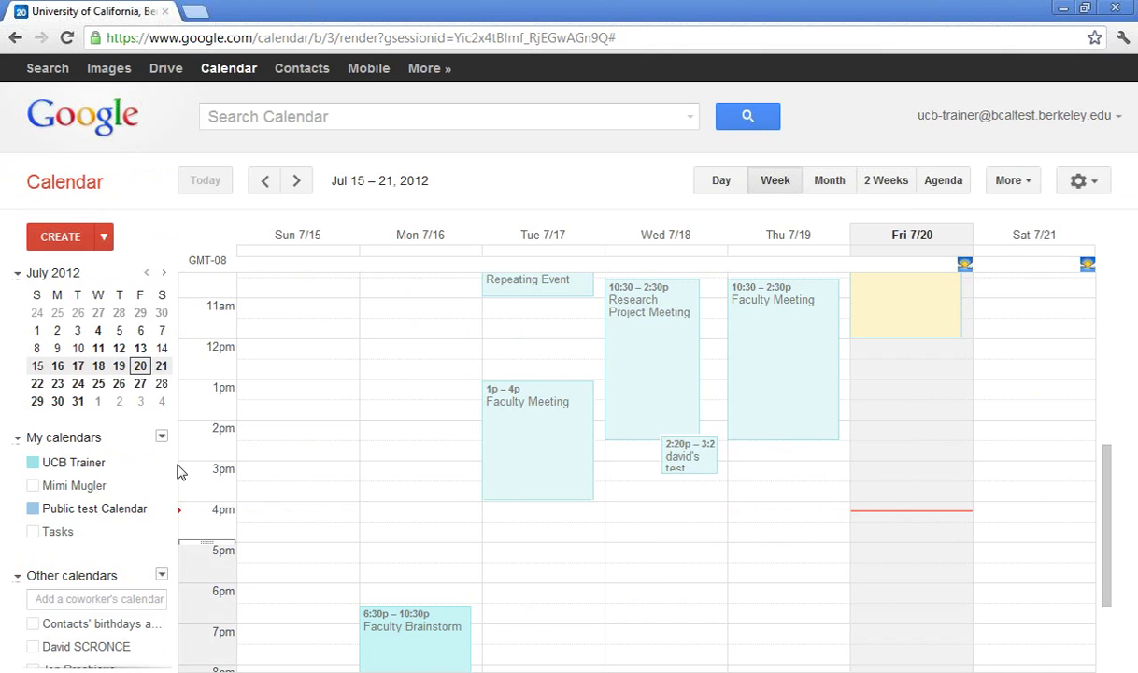
pyautogui.moveTo(164, 472)
pyautogui.click(162, 467)
pyautogui.click(265, 330)
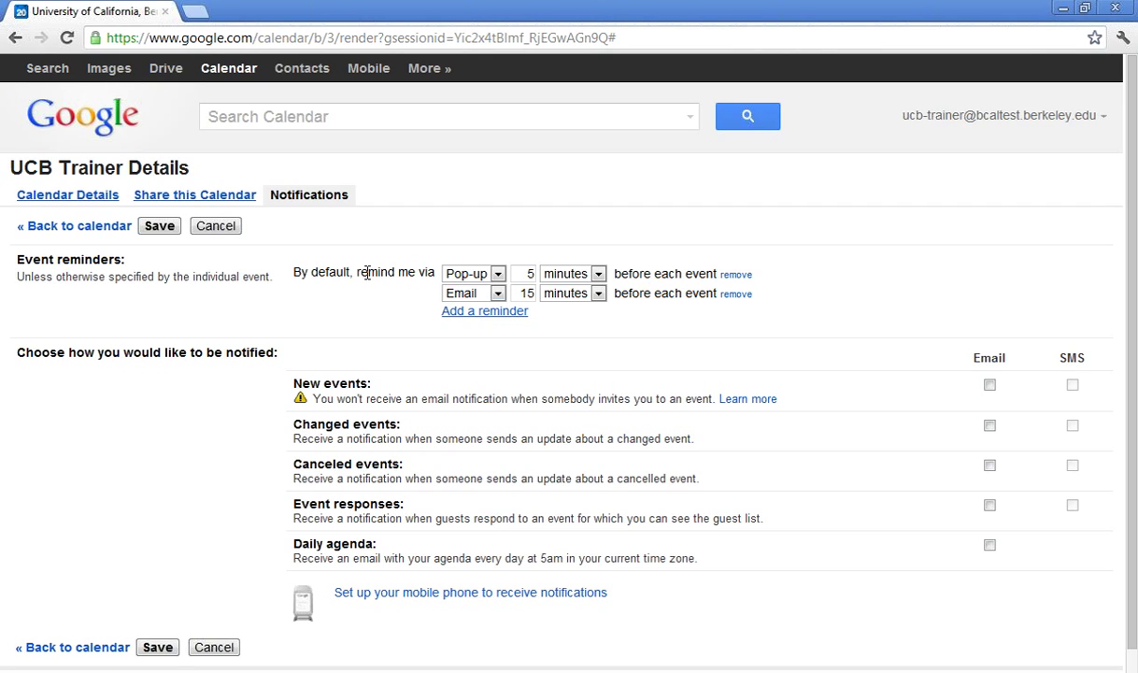
pyautogui.doubleClick(333, 273)
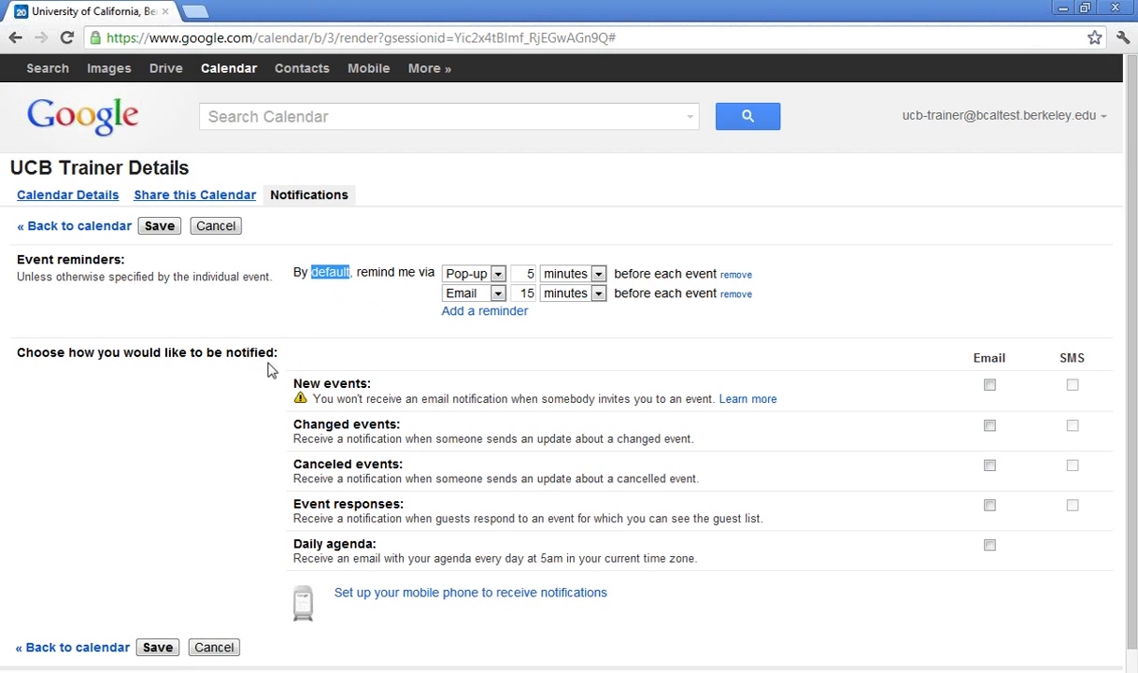
pyautogui.click(214, 647)
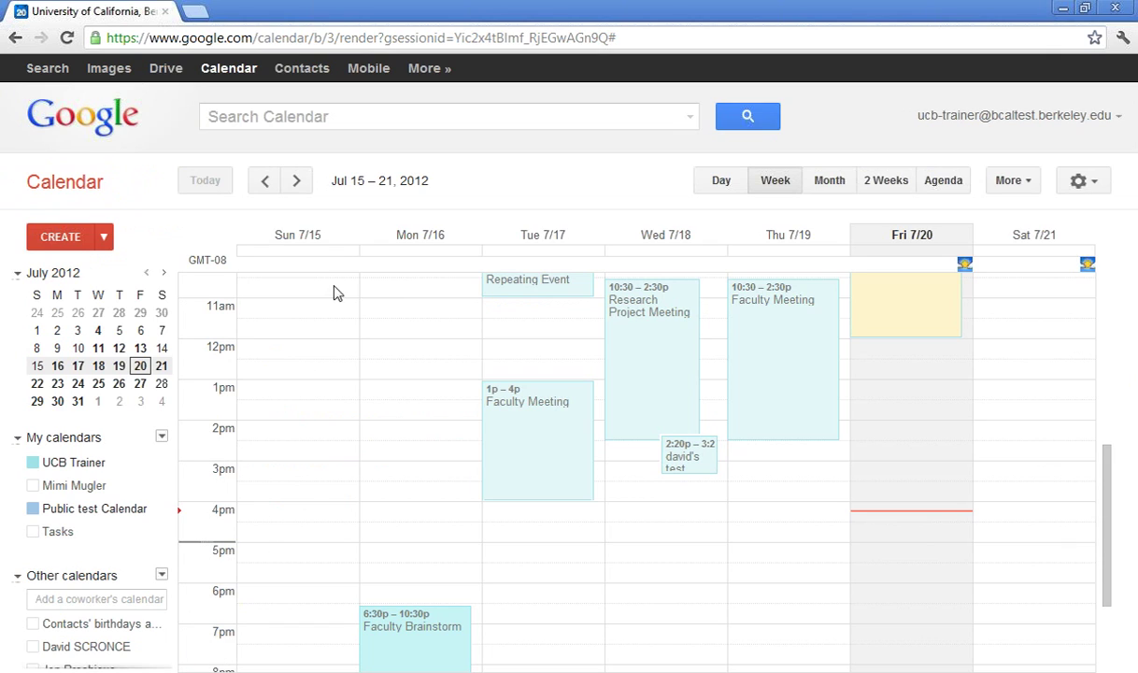
pyautogui.click(328, 116)
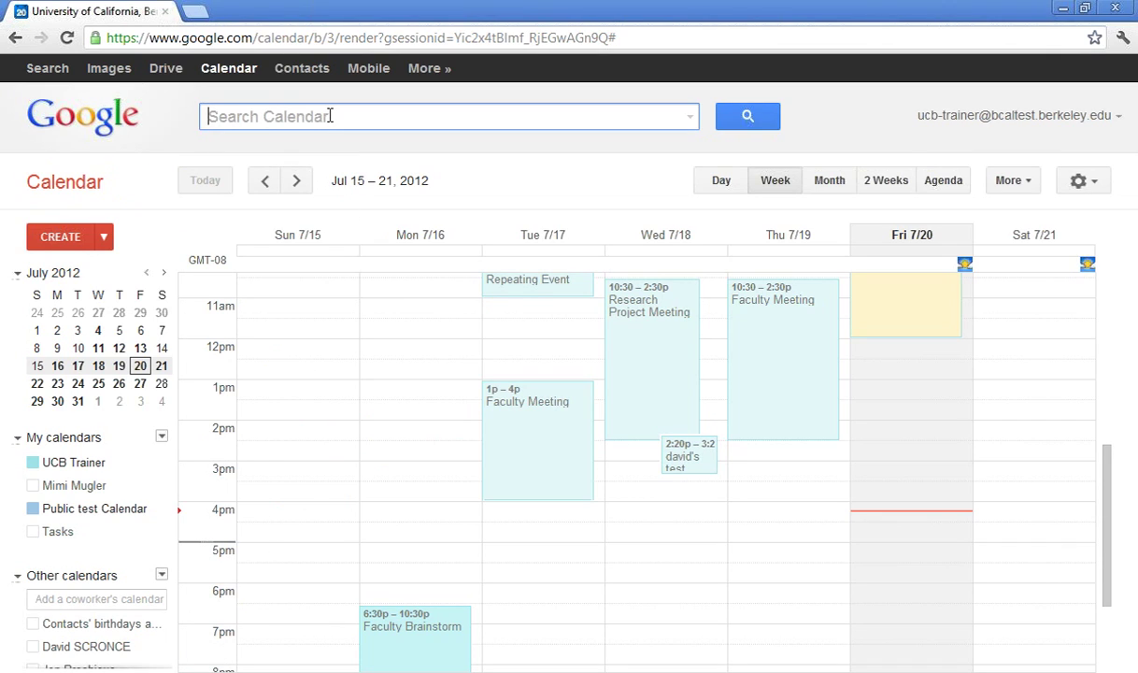
pyautogui.click(691, 122)
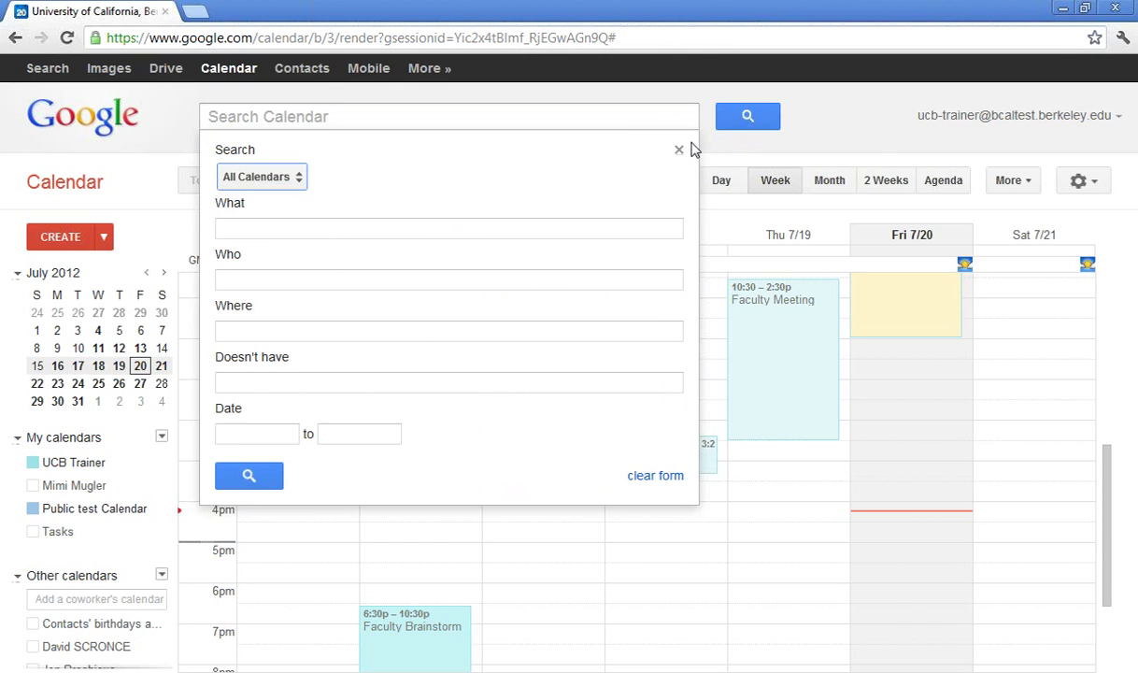
pyautogui.click(681, 151)
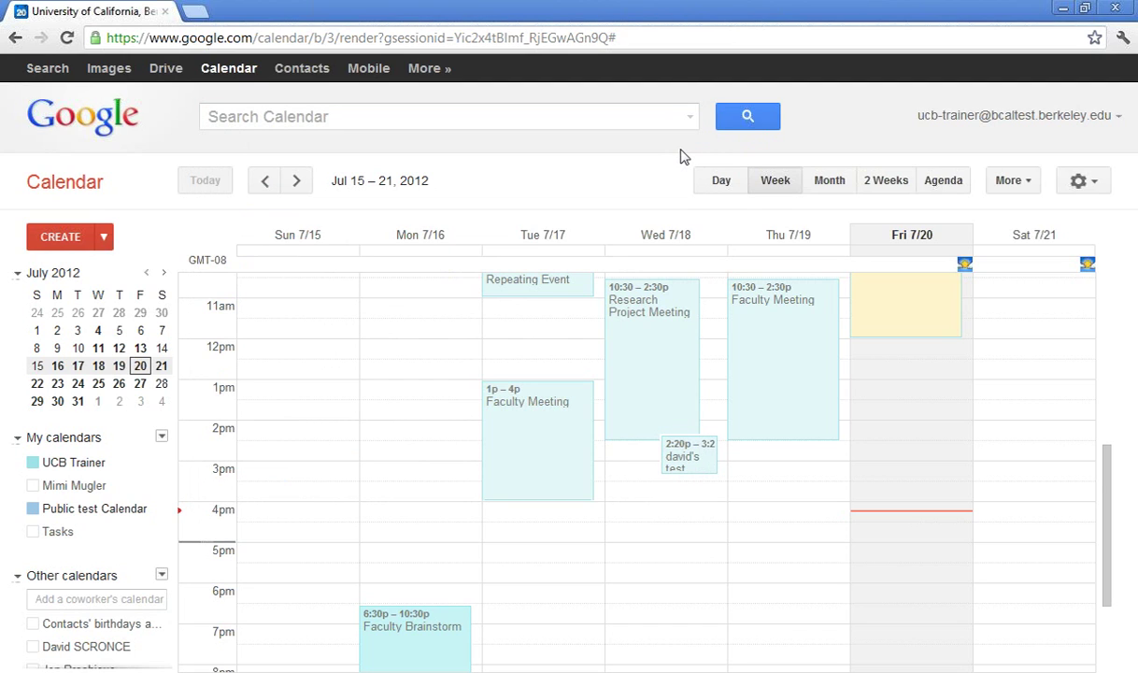
# Overlay a coworker's calendar by entering their name in Add a coworker's calendar
pyautogui.click(70, 597)
pyautogui.write('jon')
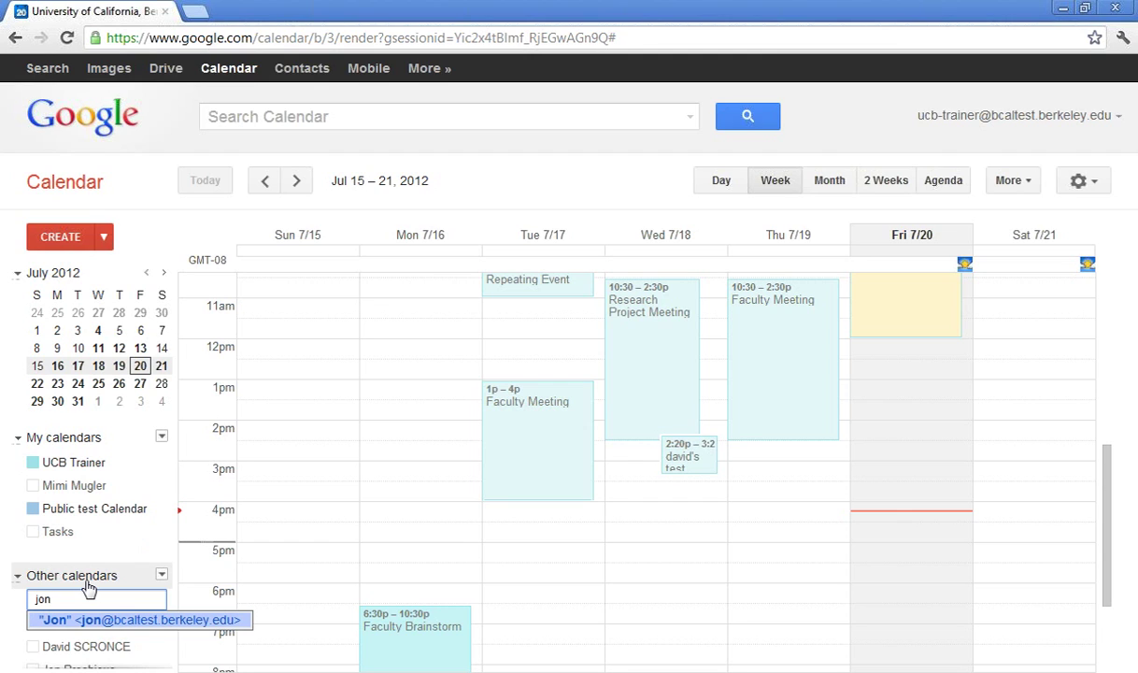
pyautogui.press('Return')
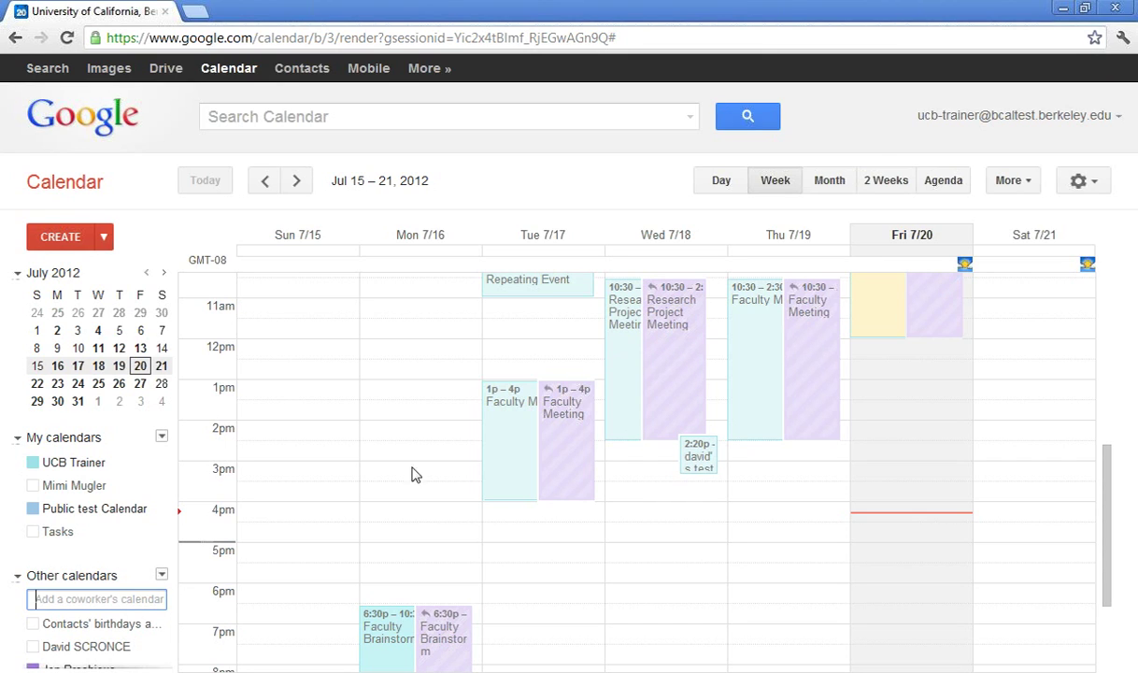
# Recolor the added coworker's calendar red and turn the second coworker's calendar off
pyautogui.moveTo(157, 646)
pyautogui.scroll(-1, 169, 635)
pyautogui.scroll(-1, 169, 638)
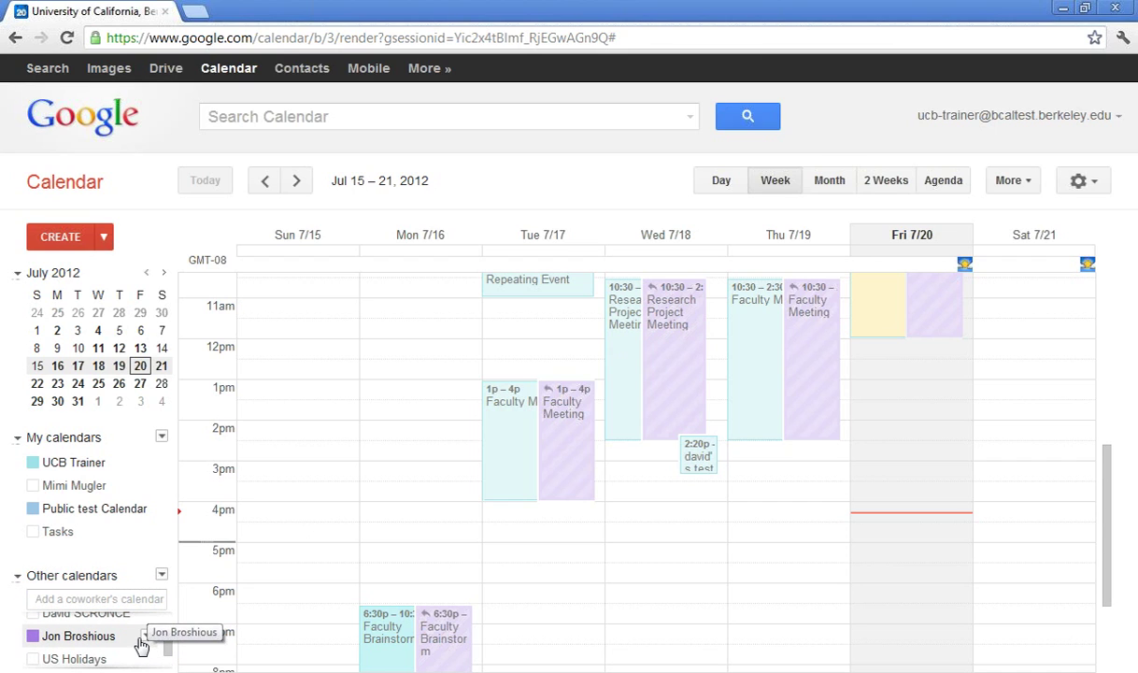
pyautogui.click(145, 637)
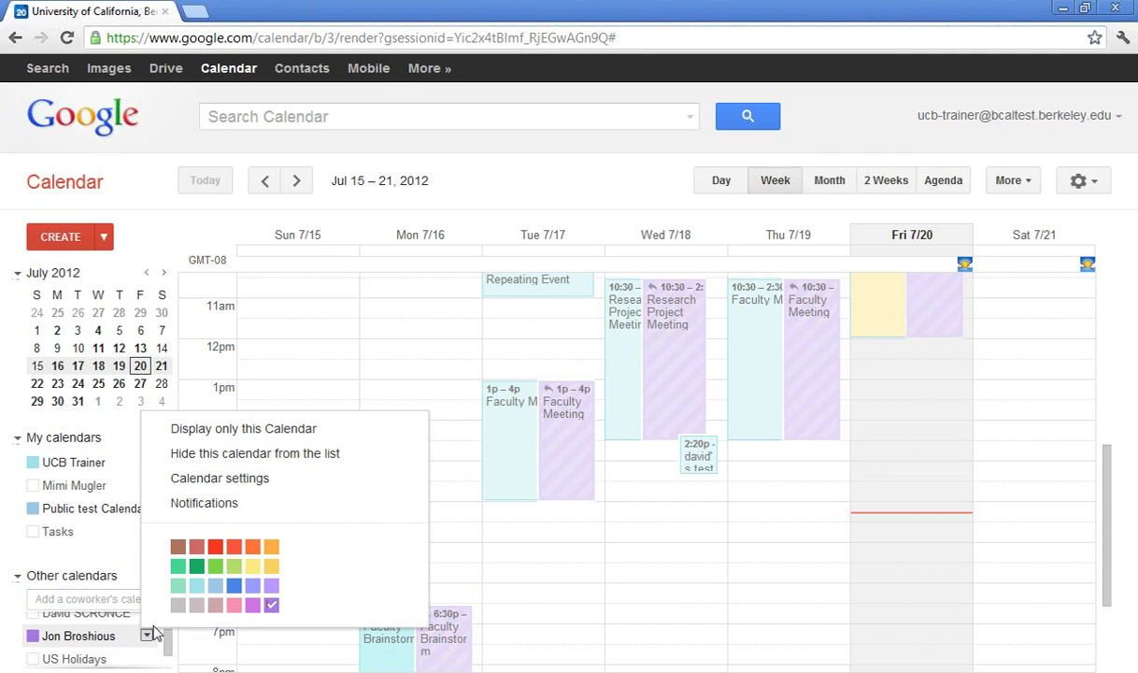
pyautogui.click(216, 546)
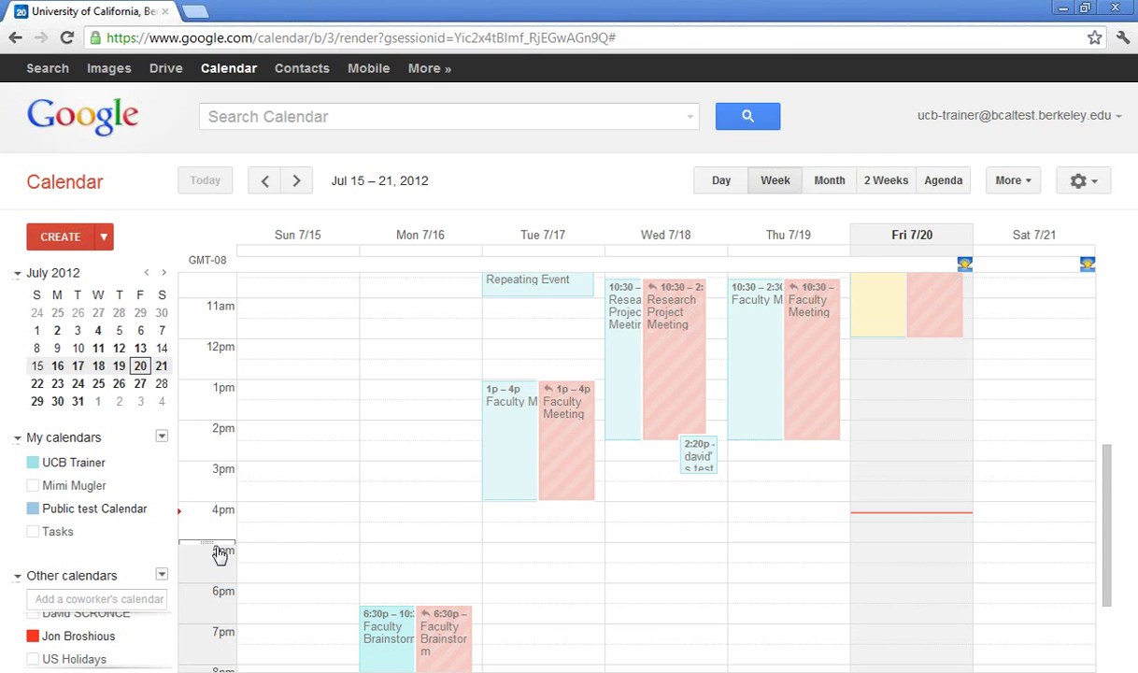
pyautogui.click(49, 614)
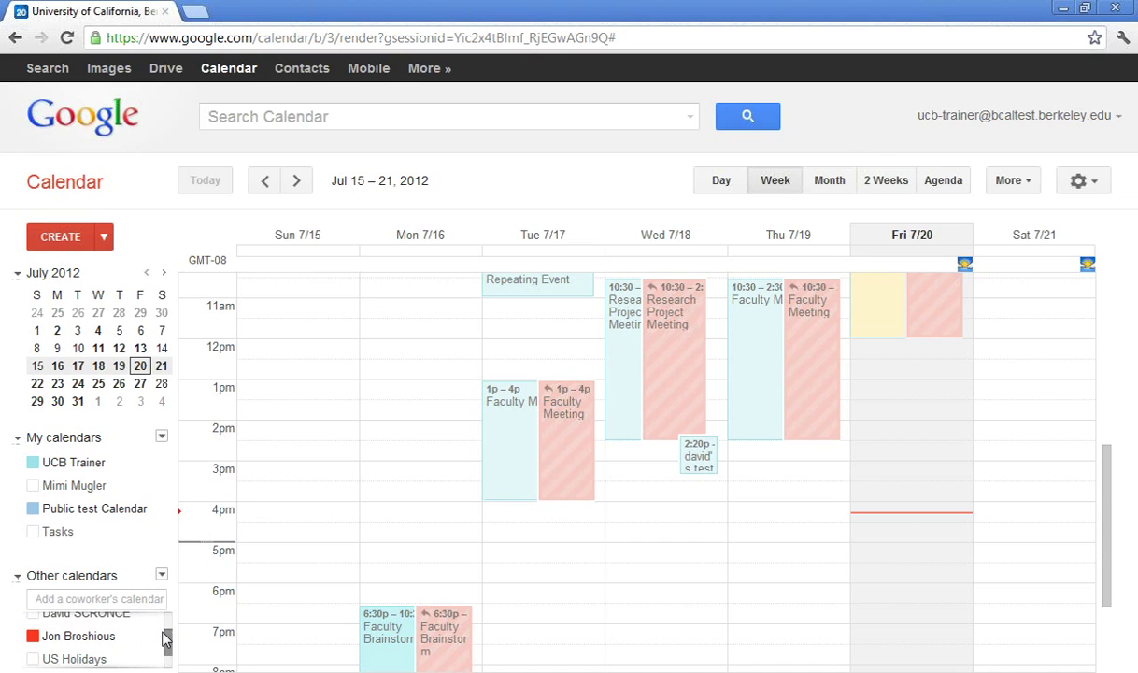
# Re-show the second coworker's calendar, abandon adding another, then hide the red and green coworker calendars
pyautogui.moveTo(167, 648); pyautogui.dragTo(168, 639)
pyautogui.click(78, 619)
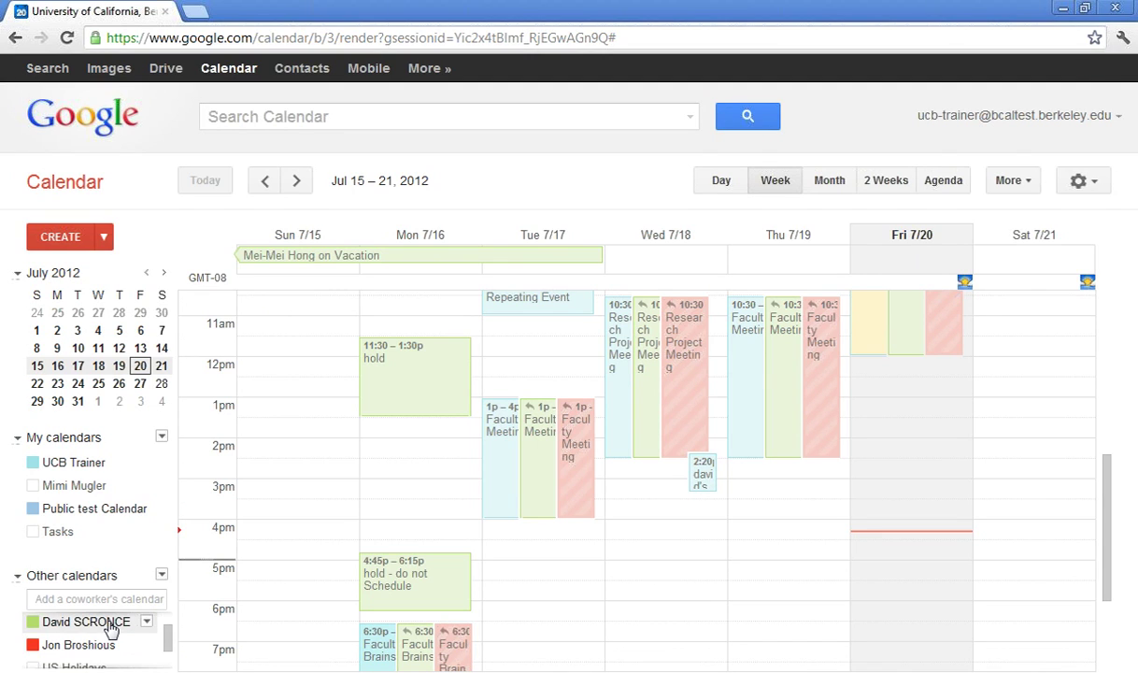
pyautogui.click(87, 599)
pyautogui.write('m')
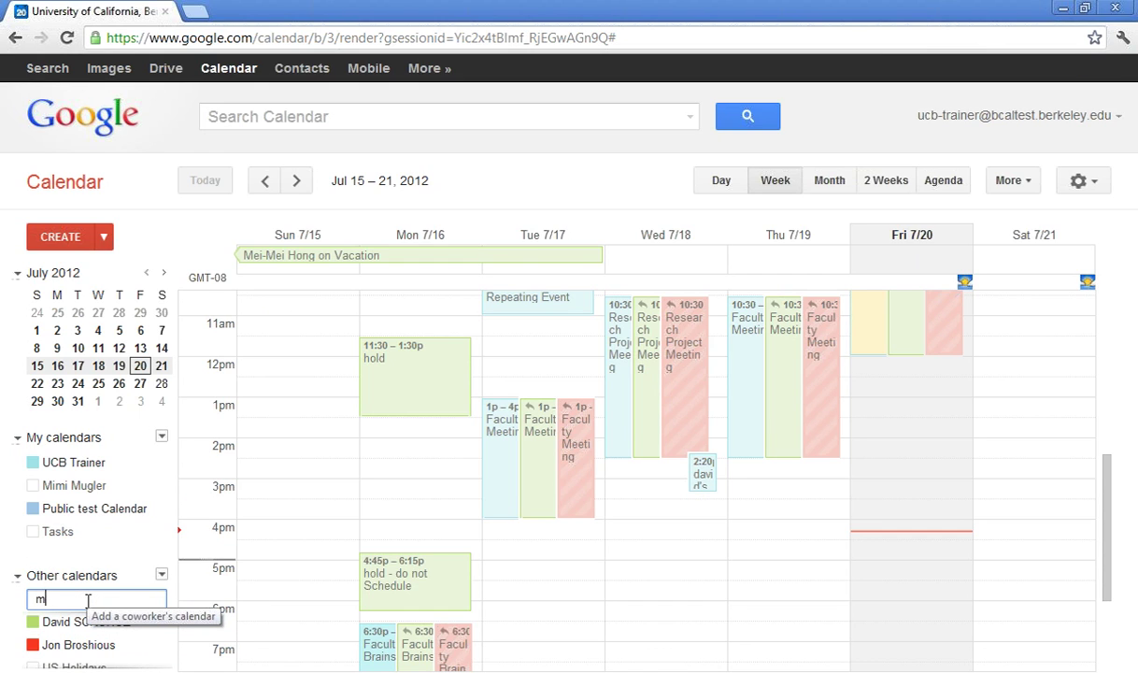
pyautogui.press('BackSpace')
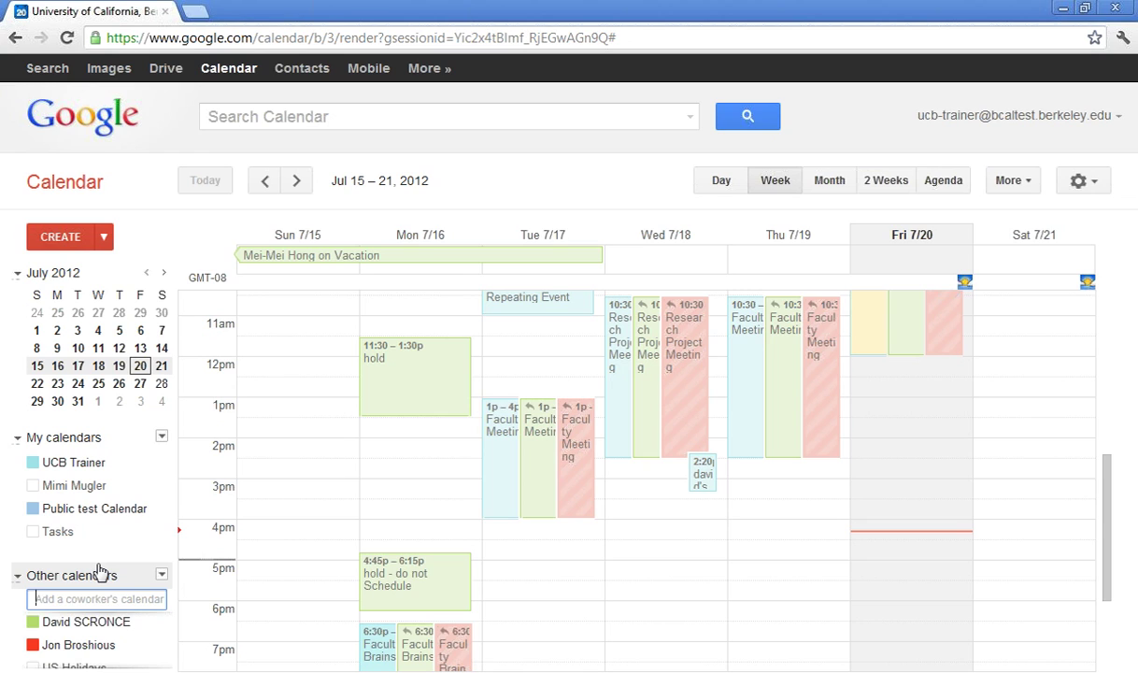
pyautogui.click(72, 644)
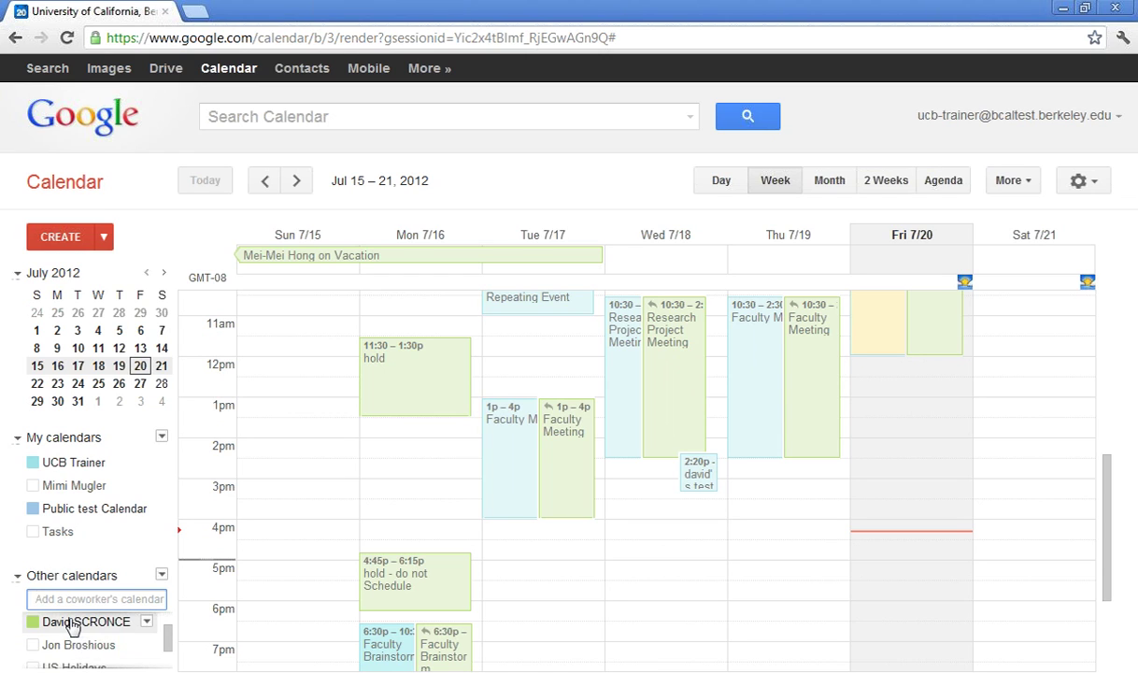
pyautogui.click(72, 622)
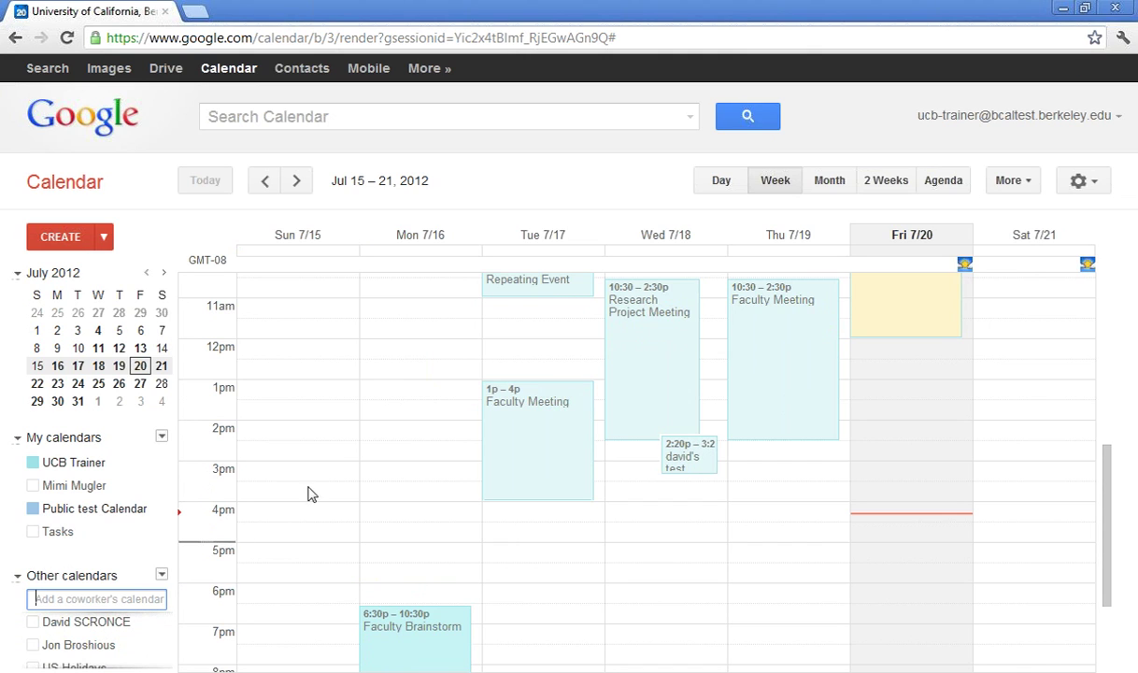
pyautogui.click(768, 191)
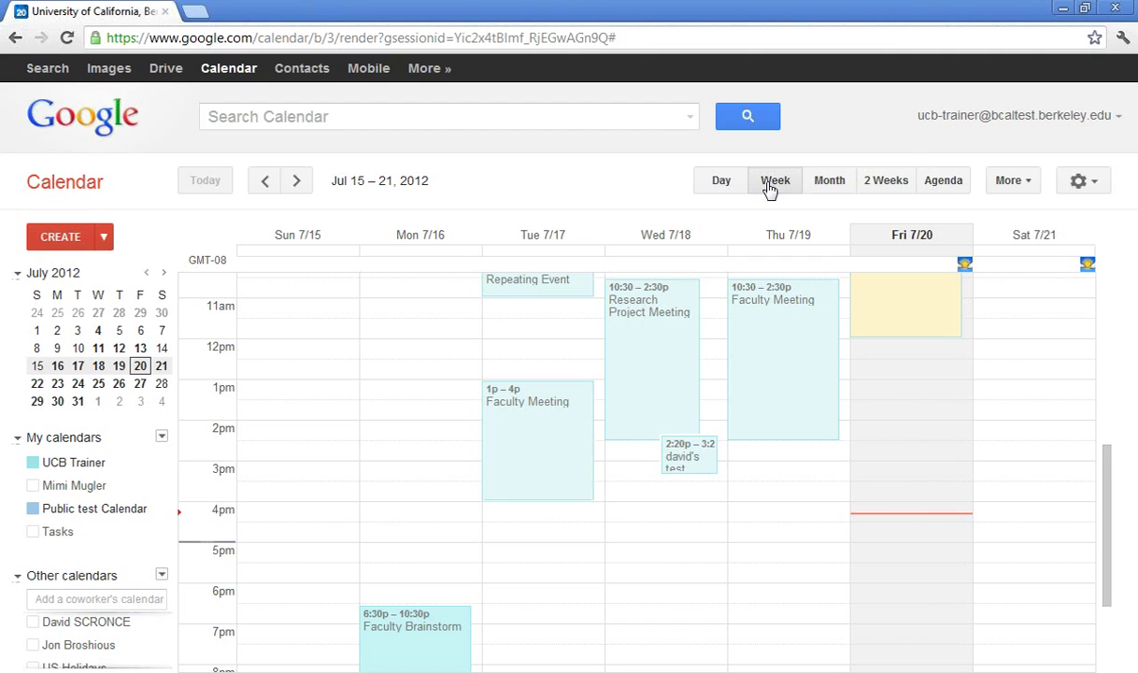
pyautogui.click(728, 188)
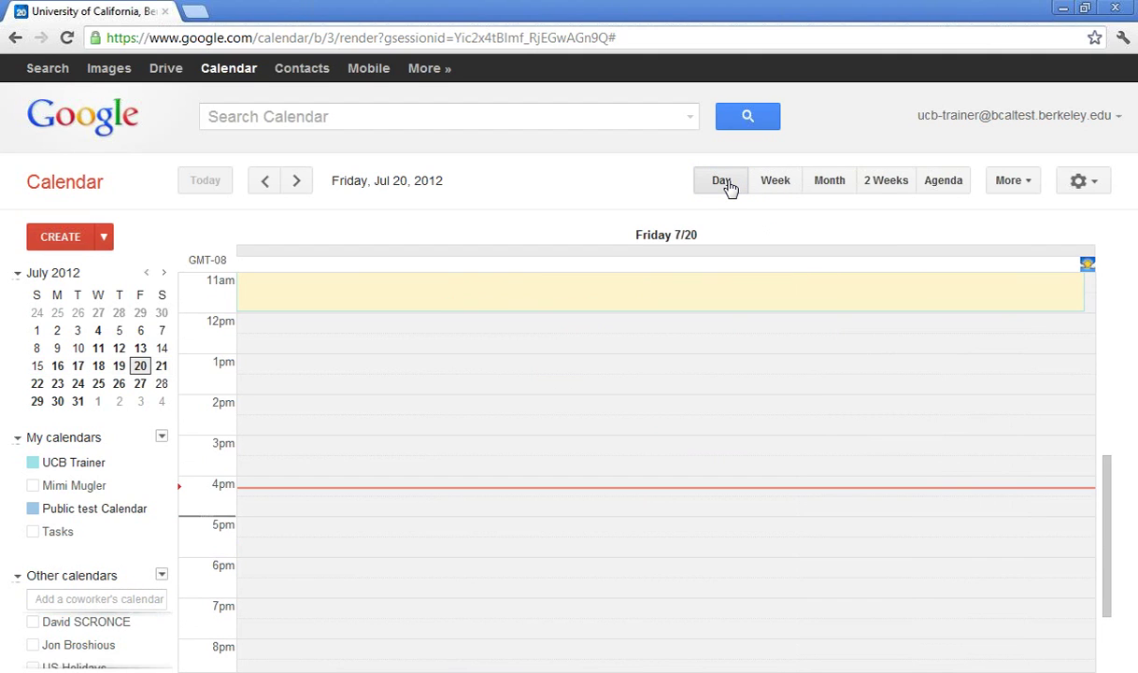
pyautogui.click(774, 189)
pyautogui.click(829, 185)
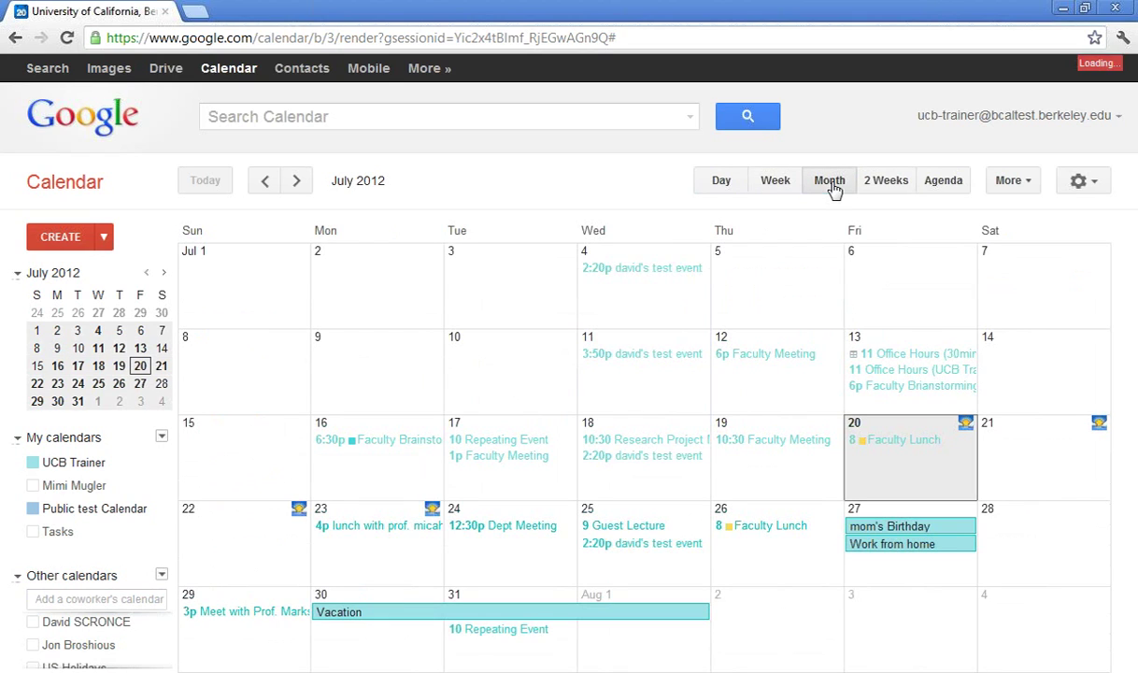
pyautogui.click(887, 184)
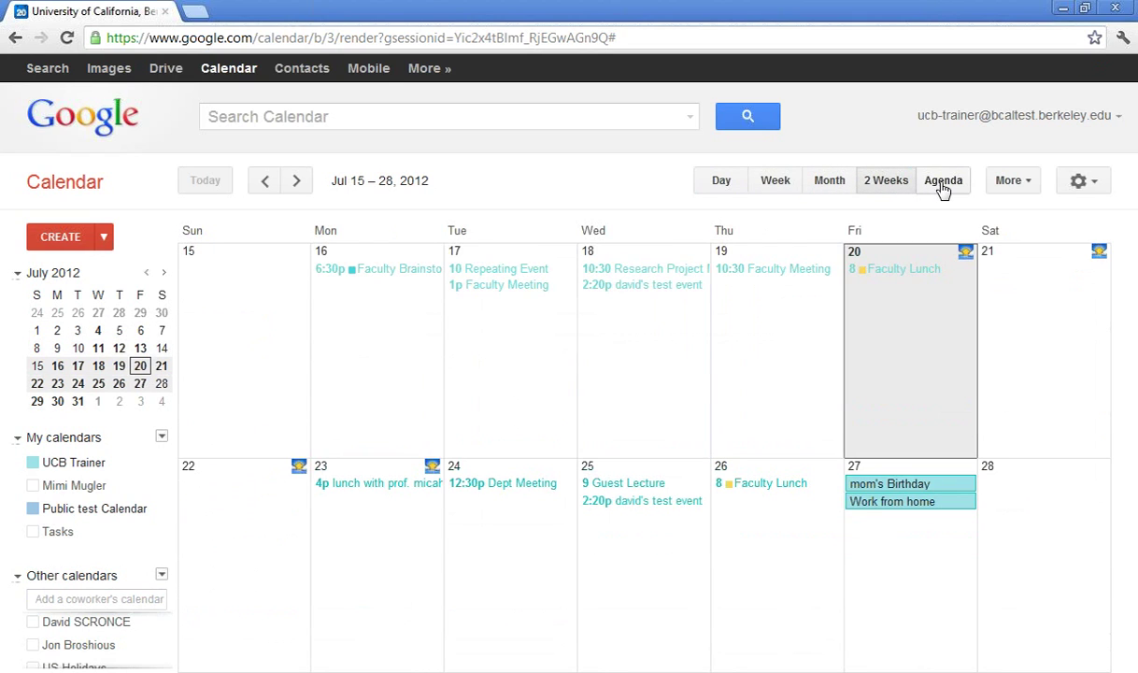
pyautogui.click(944, 189)
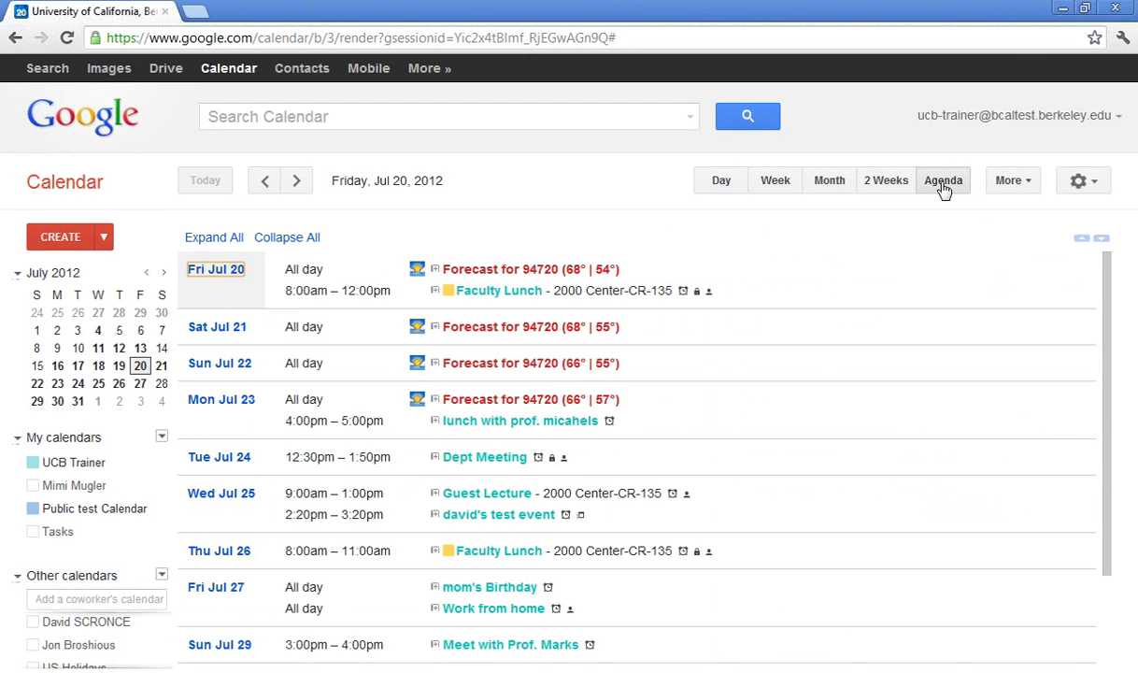
pyautogui.click(773, 187)
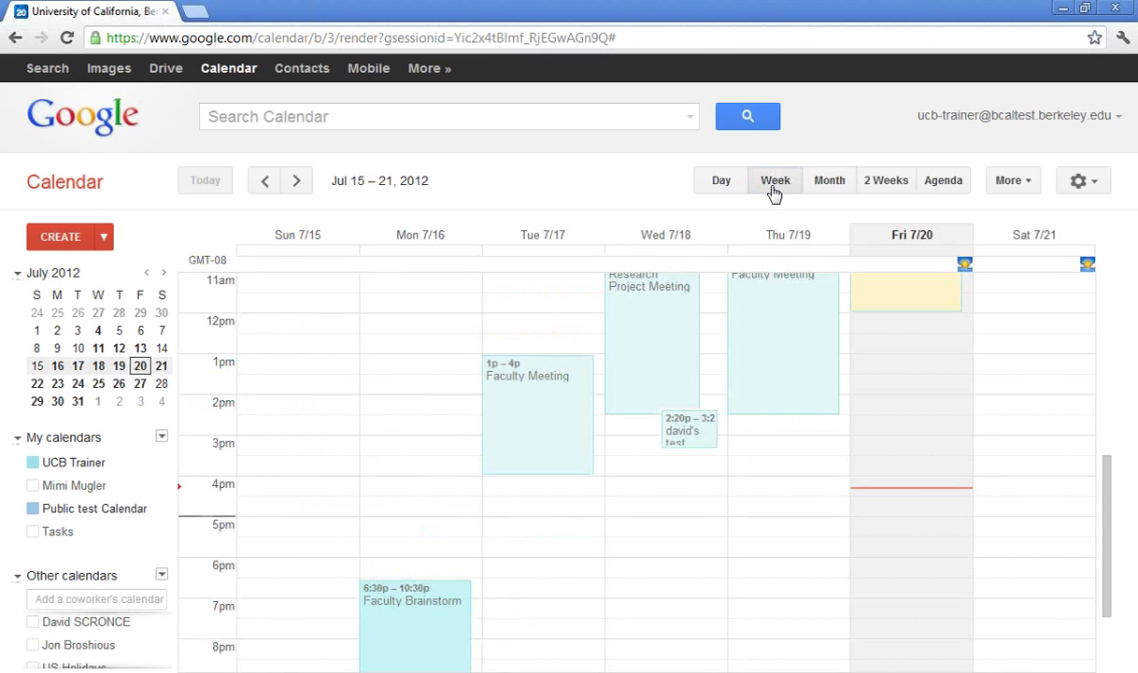